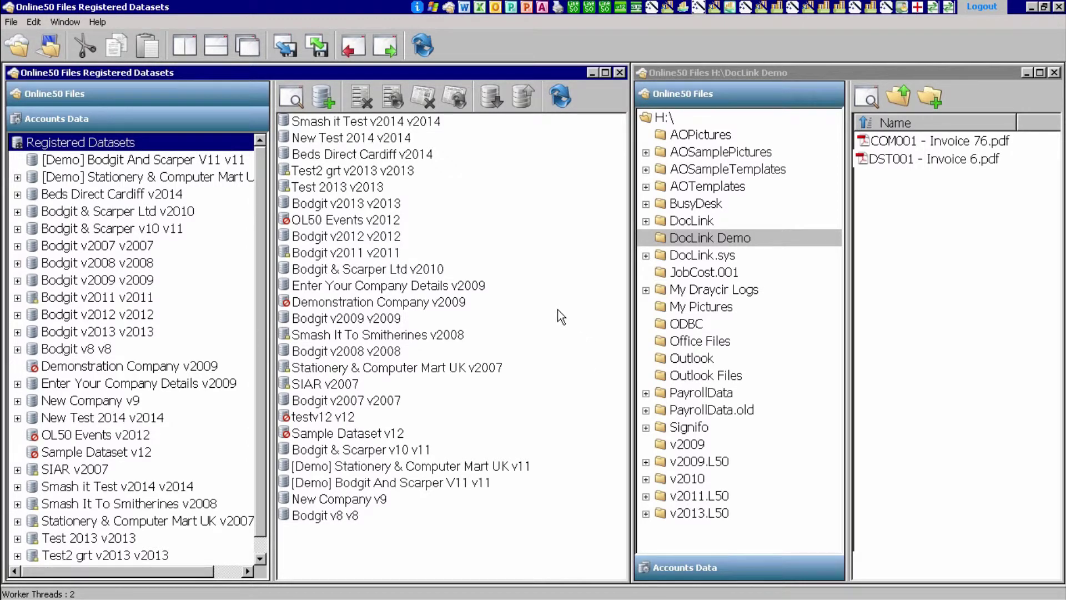
Select the Bodgit v2013 dataset and expand its Attachments and DocLink folders in the accounts data tree.
{"action": "left_click", "coordinate": [339, 205]}
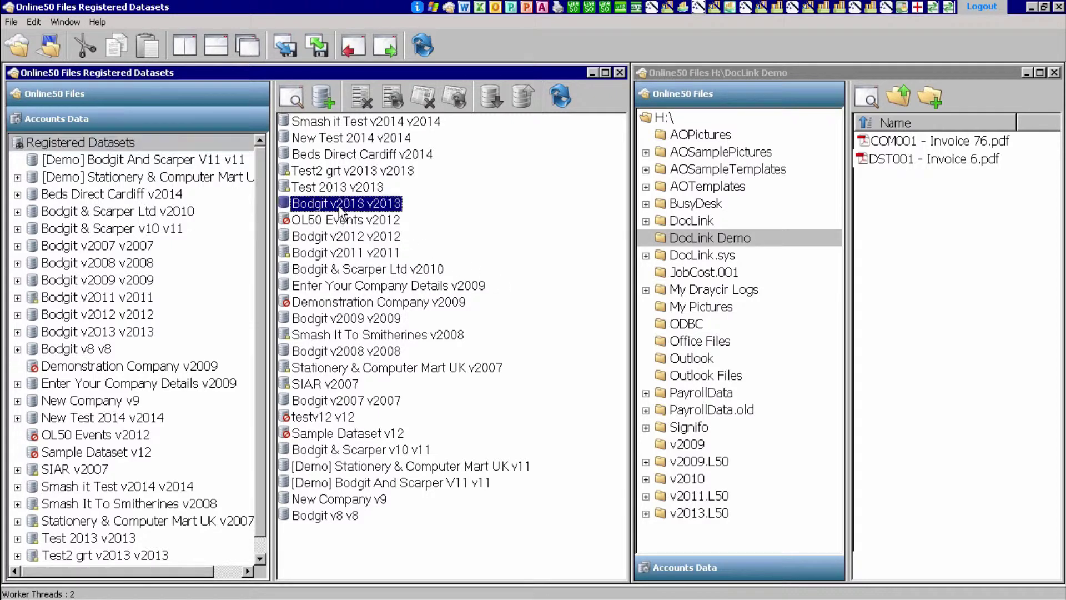
{"action": "left_click", "coordinate": [289, 206]}
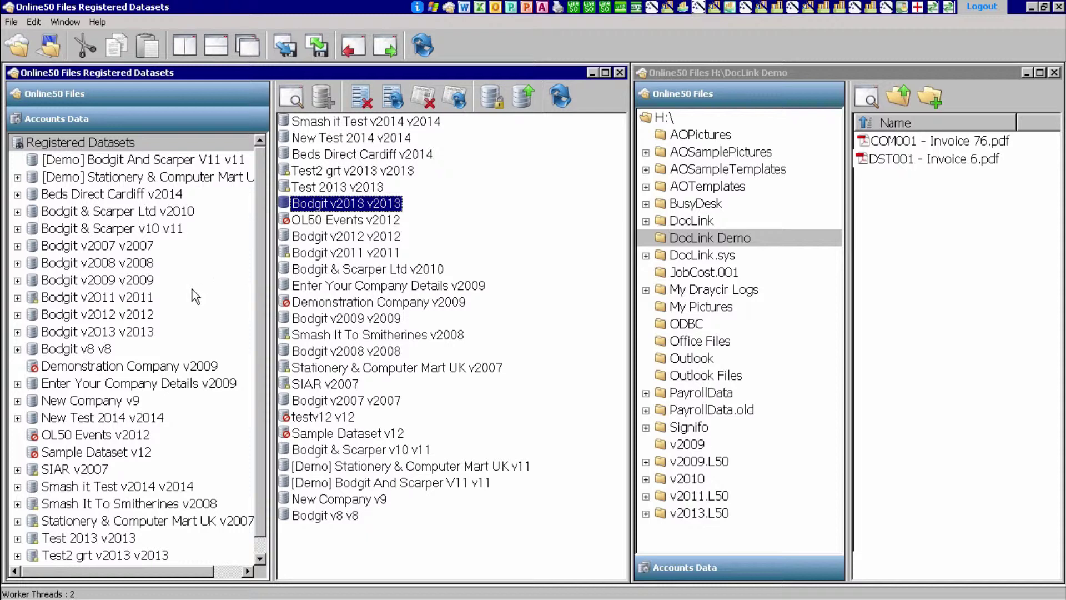
{"action": "left_click", "coordinate": [17, 331]}
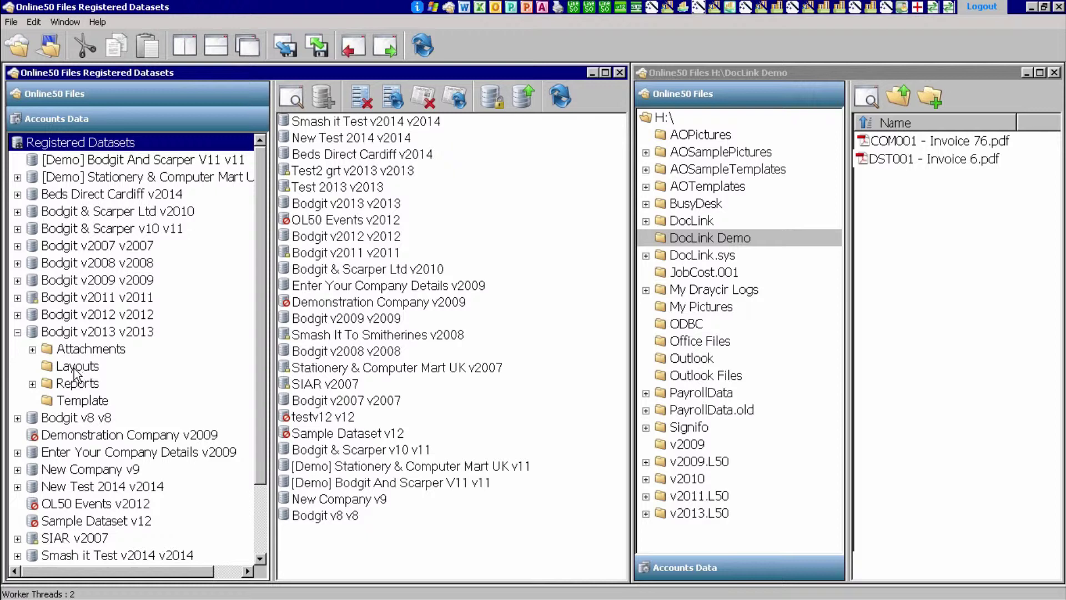
{"action": "left_click", "coordinate": [32, 350]}
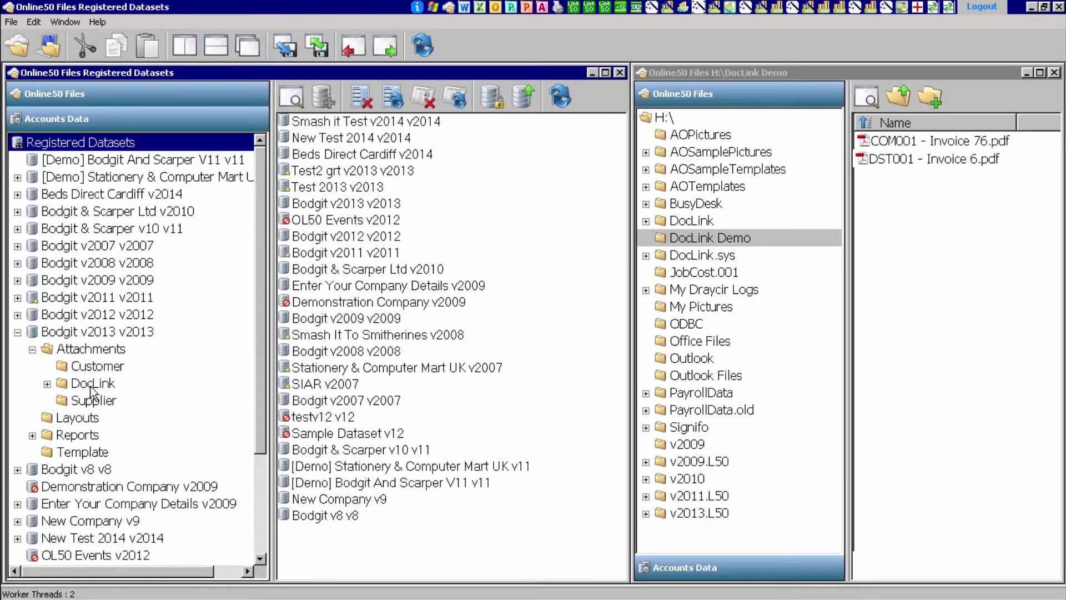
{"action": "left_click", "coordinate": [47, 383]}
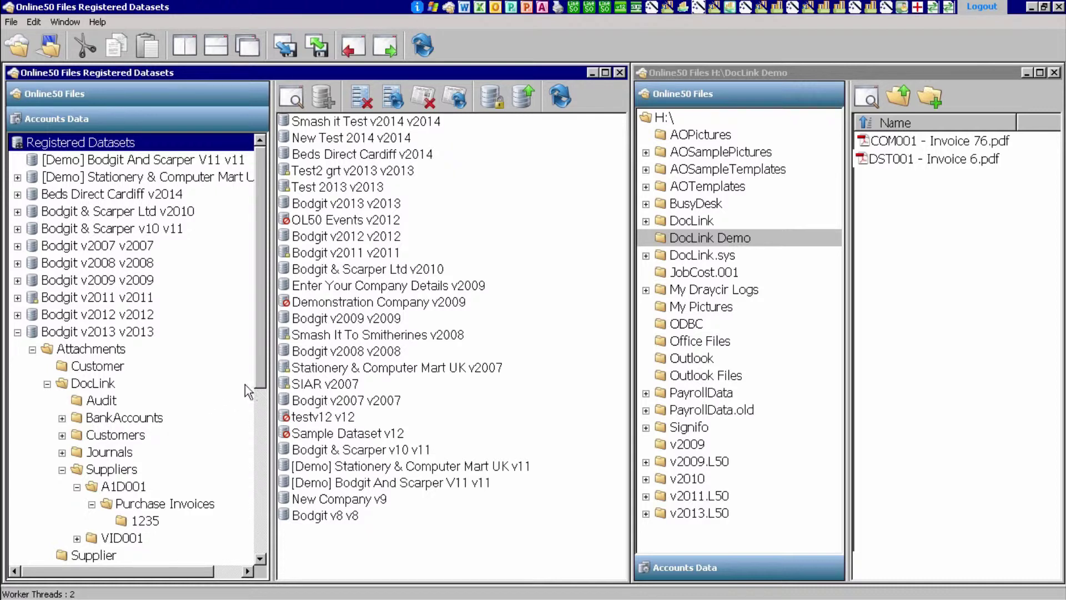
Open folder 1235 under the first supplier's Purchase Invoices to examine the DocLink files stored there.
{"action": "scroll", "coordinate": [259, 400], "scroll_direction": "down", "scroll_amount": 1}
{"action": "scroll", "coordinate": [259, 400], "scroll_direction": "down", "scroll_amount": 2}
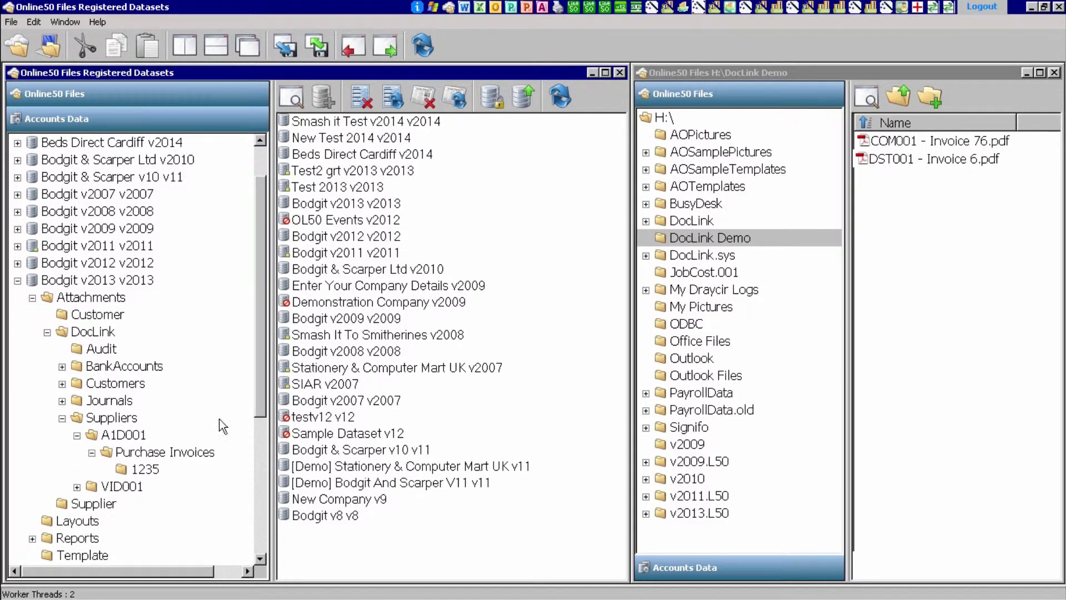
{"action": "left_click", "coordinate": [126, 437]}
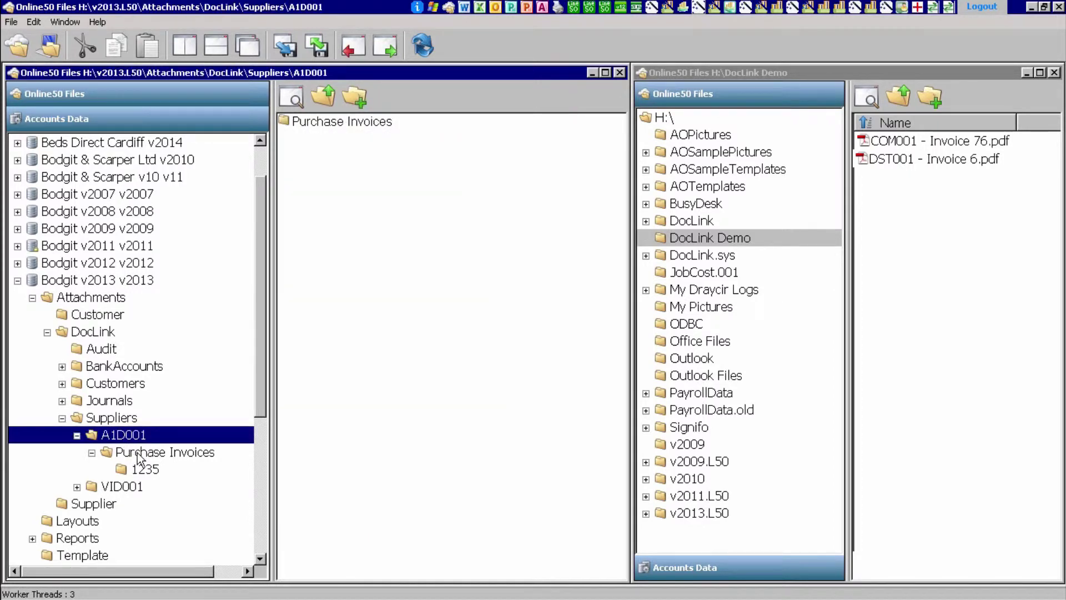
{"action": "left_click", "coordinate": [140, 455]}
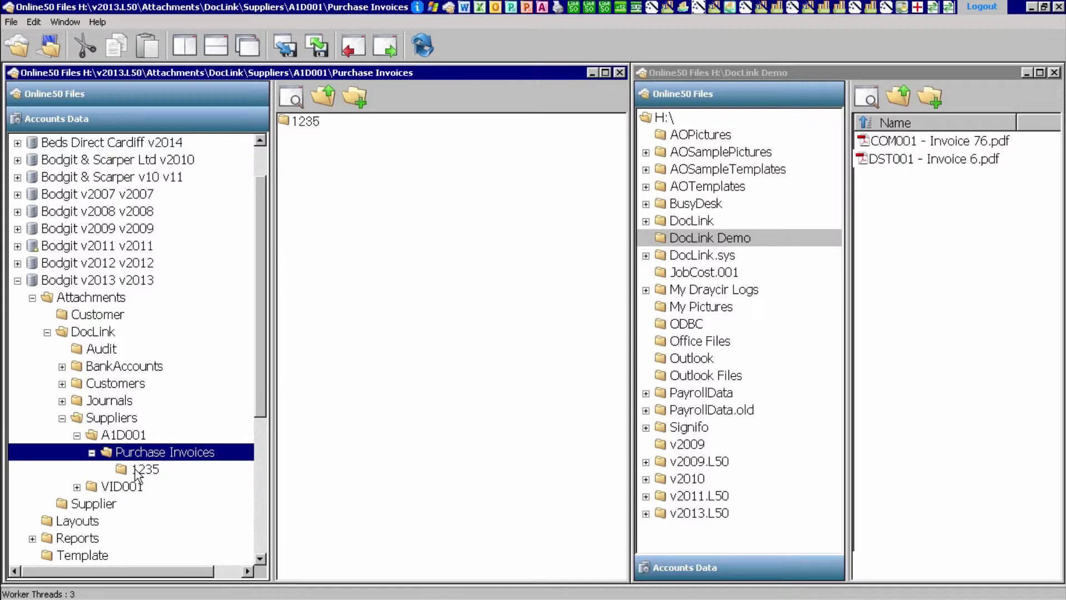
{"action": "left_click", "coordinate": [139, 471]}
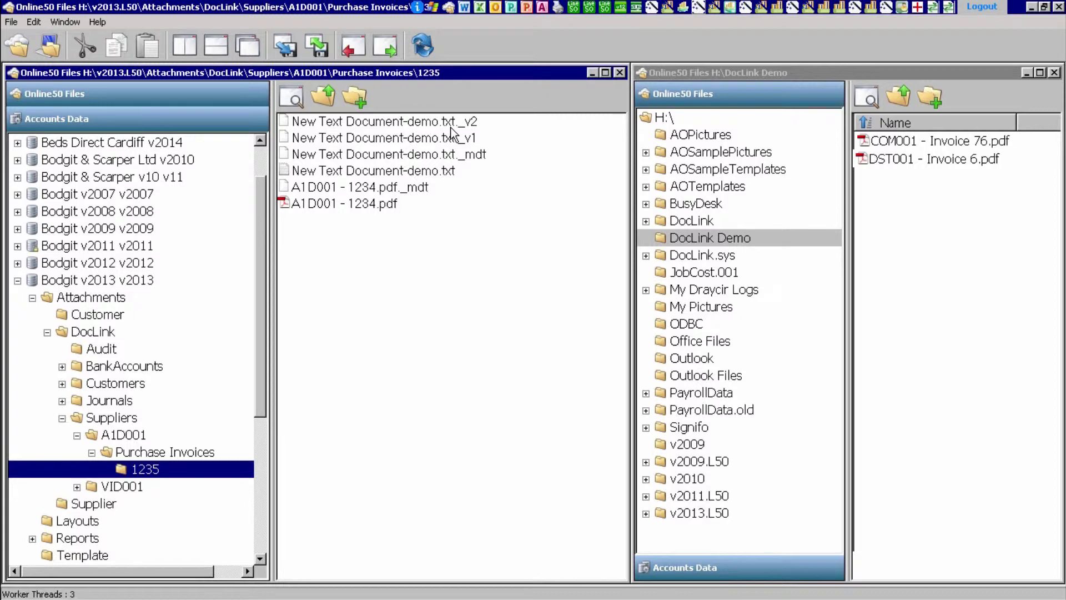
Return to the registered datasets, check the Doc Link 50 integration setting in the Bodgit v2013 properties, and close the properties.
{"action": "scroll", "coordinate": [166, 169], "scroll_direction": "up", "scroll_amount": 1}
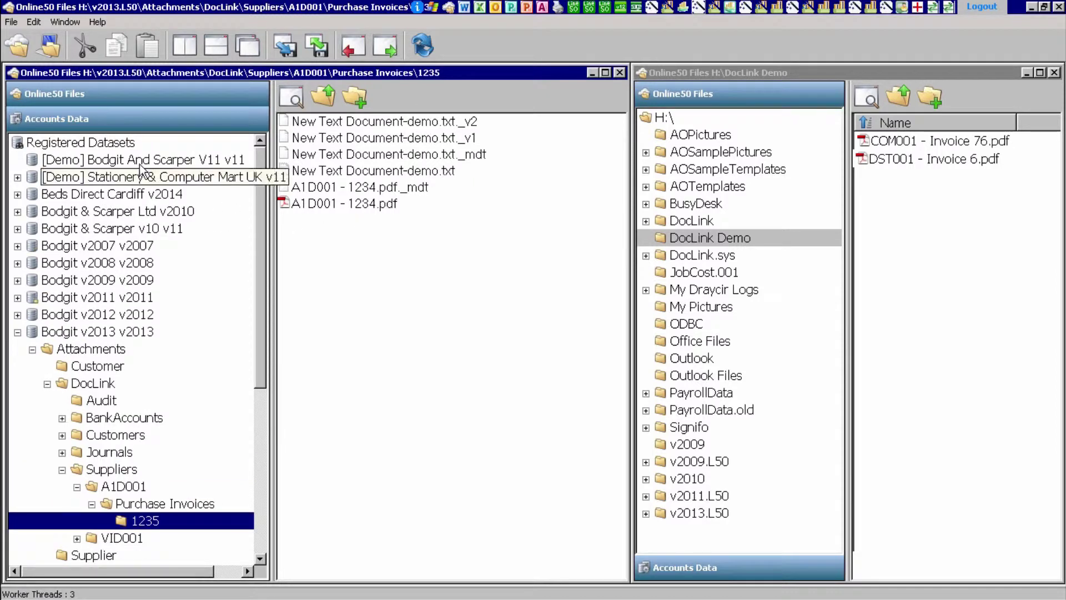
{"action": "left_click", "coordinate": [100, 143]}
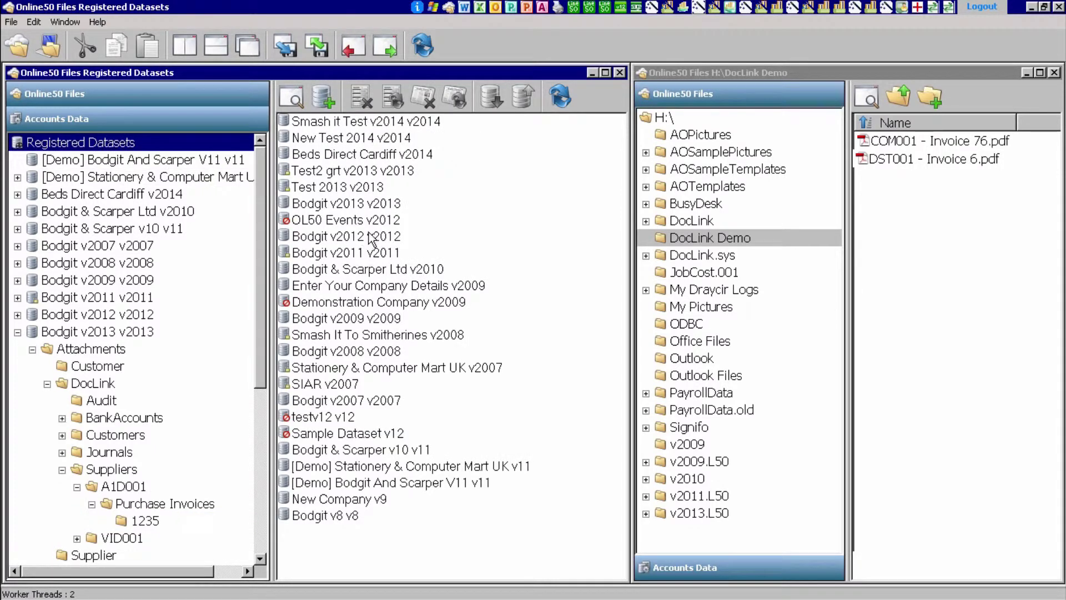
{"action": "right_click", "coordinate": [353, 208]}
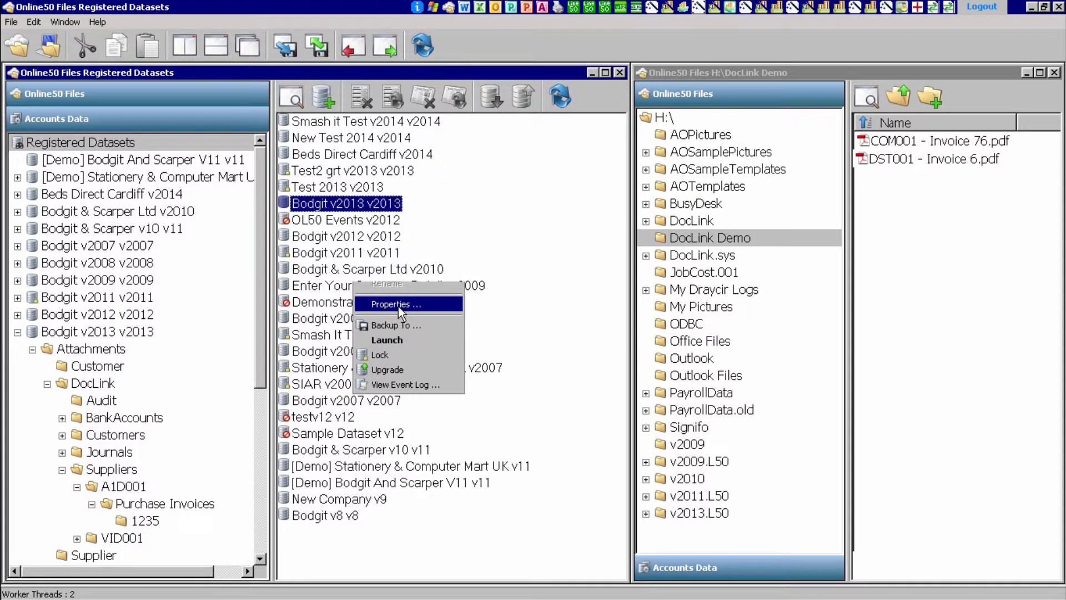
{"action": "left_click", "coordinate": [398, 306]}
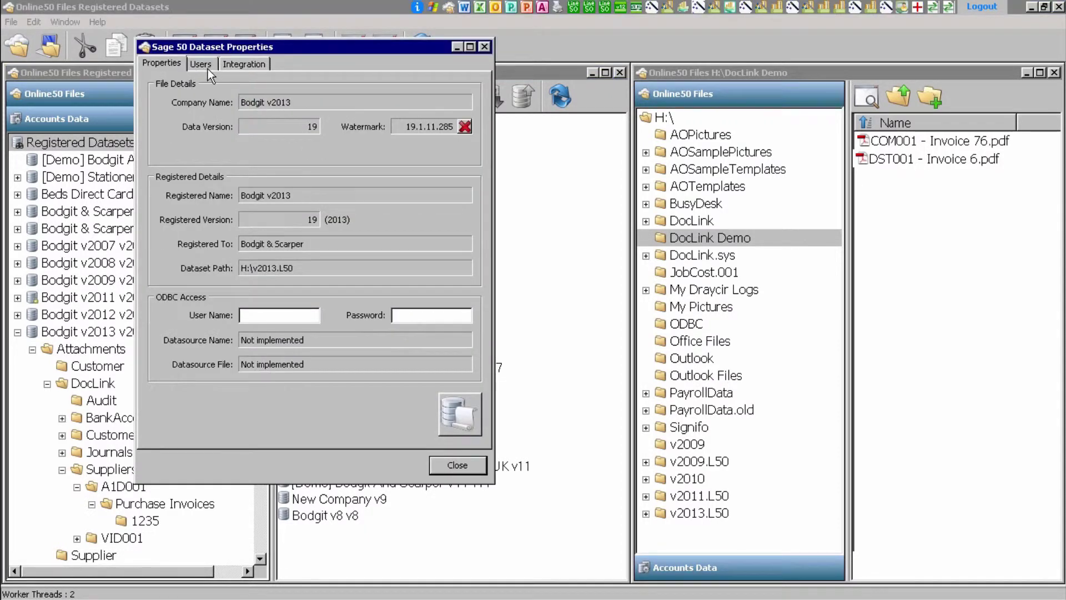
{"action": "left_click", "coordinate": [241, 63]}
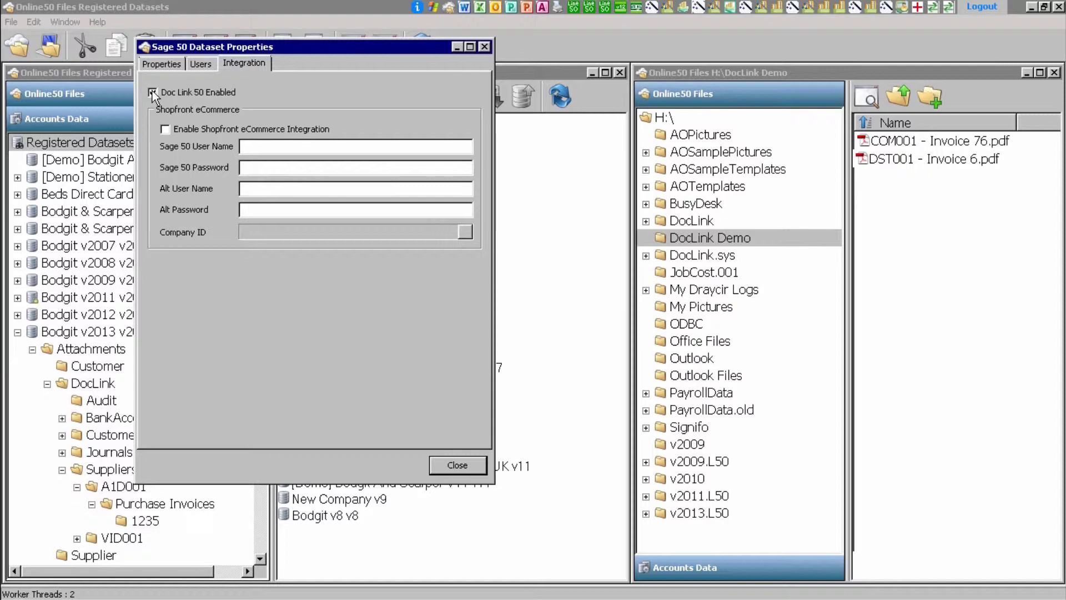
{"action": "left_click", "coordinate": [458, 465]}
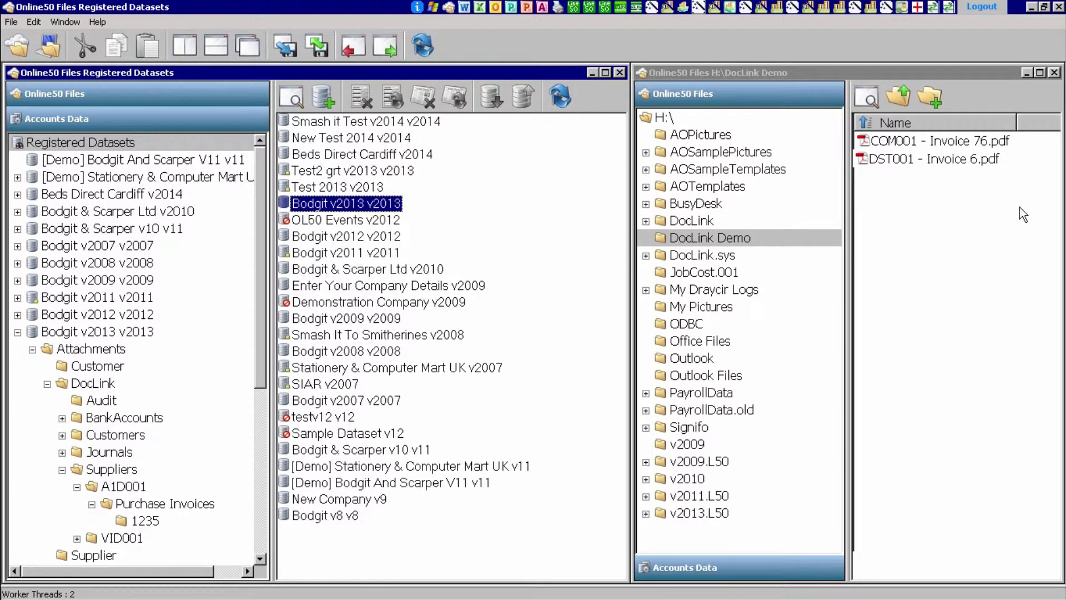
Open the Invoice 76 PDF from the DocLink Demo folder, examine it and close it.
{"action": "left_click", "coordinate": [887, 162]}
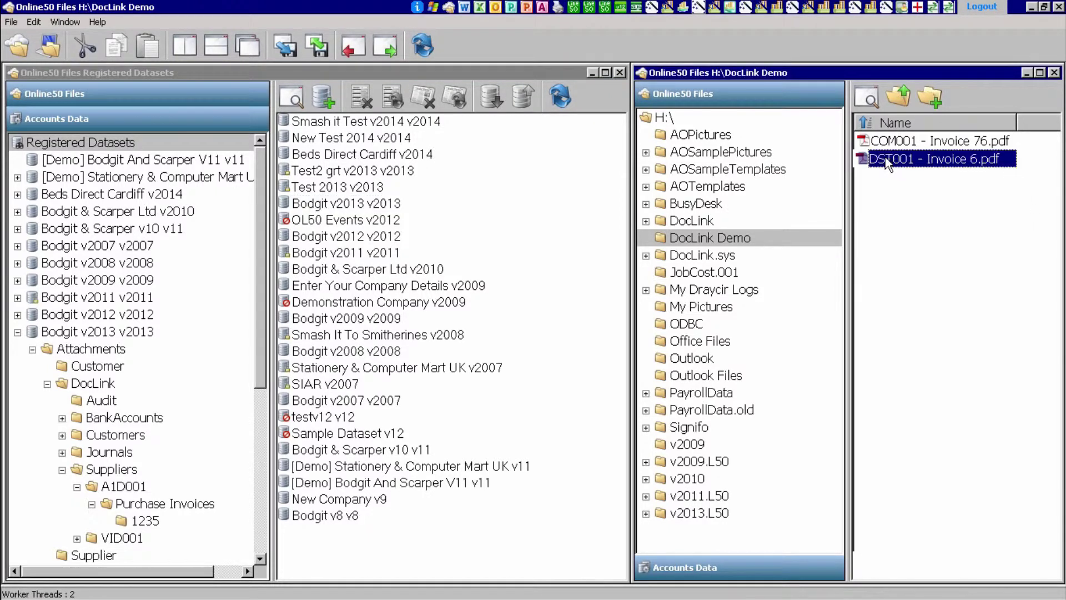
{"action": "left_click", "coordinate": [903, 143]}
{"action": "left_click", "coordinate": [903, 142]}
{"action": "double_click", "coordinate": [863, 142]}
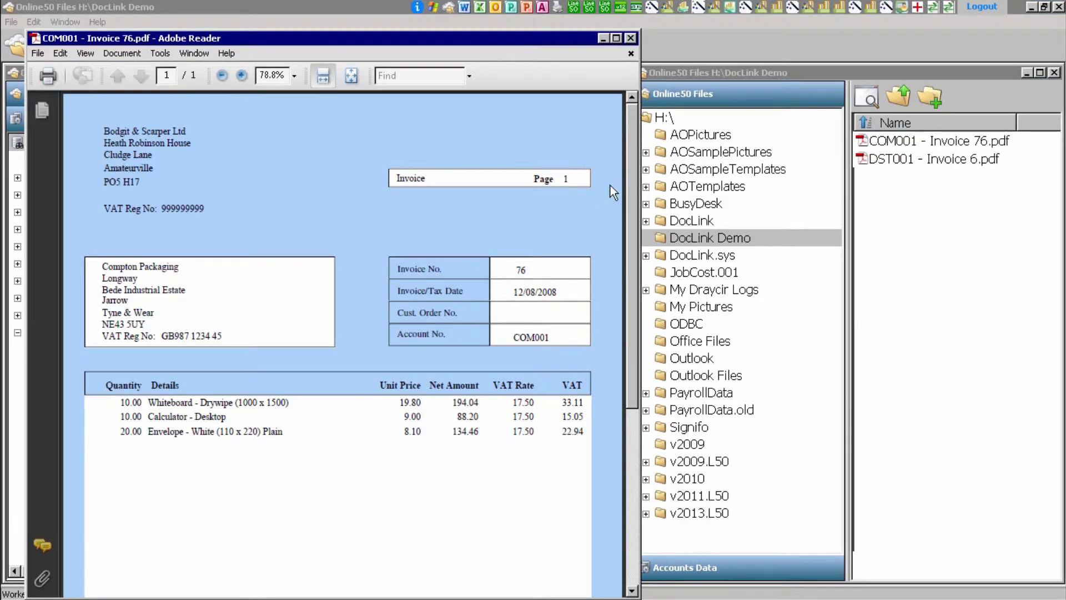
{"action": "left_click_drag", "start_coordinate": [635, 173], "coordinate": [618, 131]}
{"action": "left_click", "coordinate": [630, 37]}
View the Invoice 6 PDF from the DocLink Demo folder, recheck the Invoice 76 PDF, and close both.
{"action": "left_click", "coordinate": [871, 161]}
{"action": "double_click", "coordinate": [872, 160]}
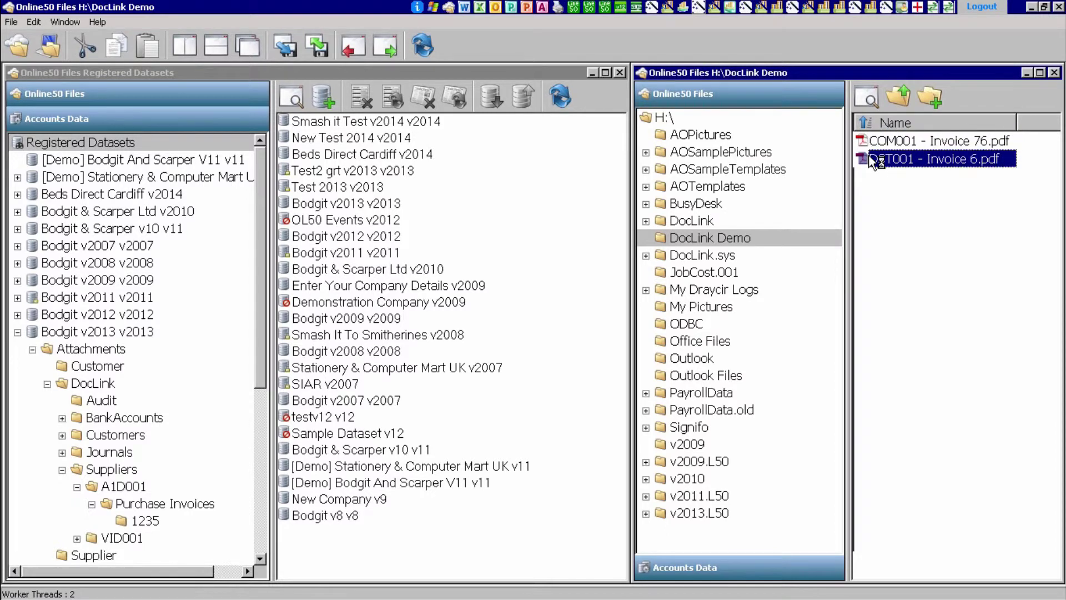
{"action": "left_click_drag", "start_coordinate": [634, 168], "coordinate": [661, 147]}
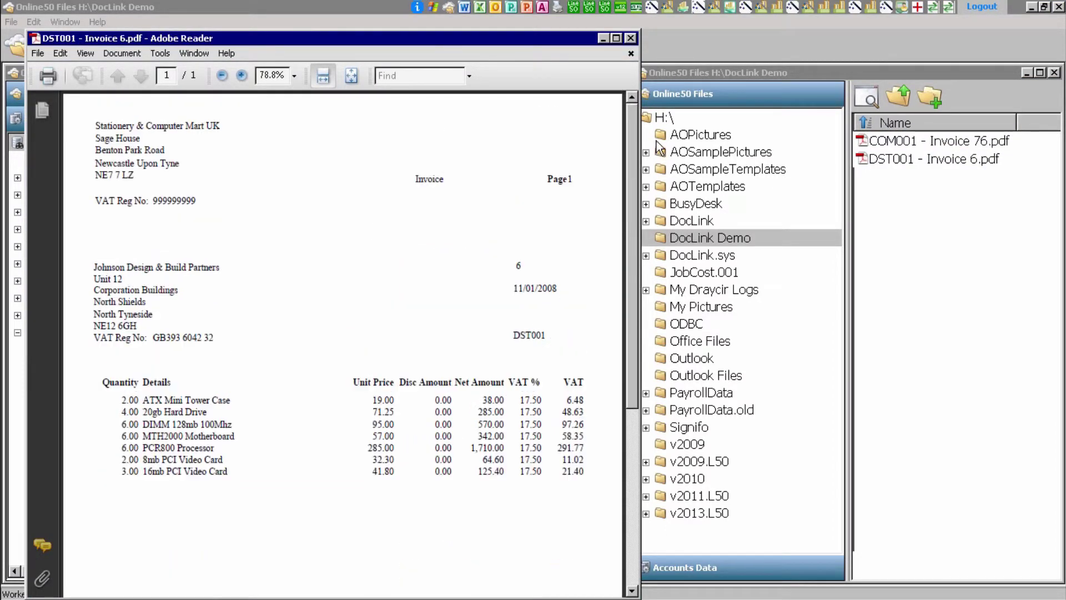
{"action": "left_click", "coordinate": [630, 38]}
{"action": "double_click", "coordinate": [873, 143]}
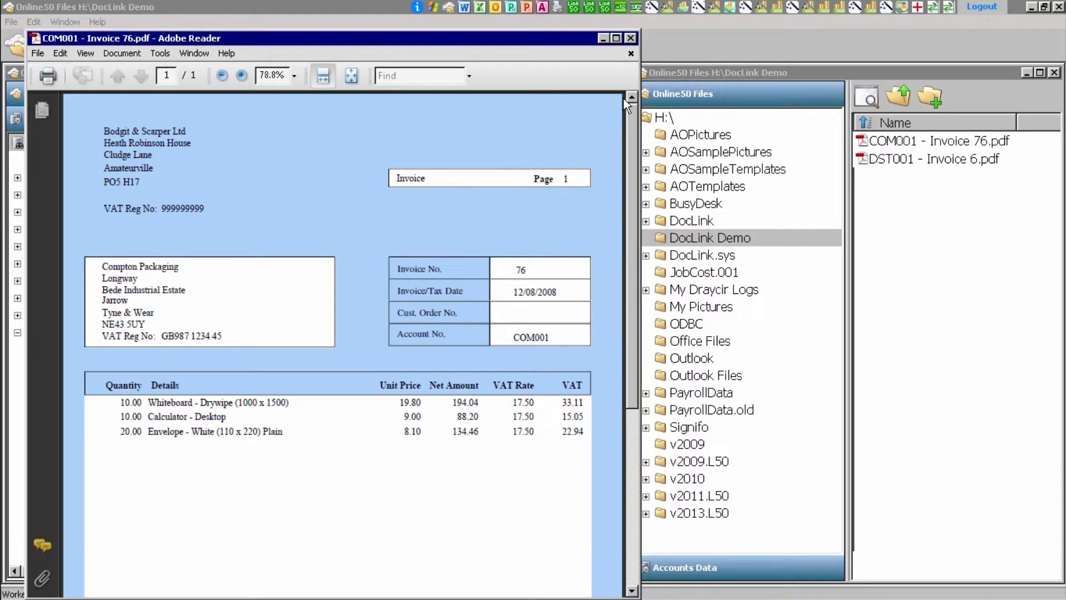
{"action": "left_click", "coordinate": [631, 37]}
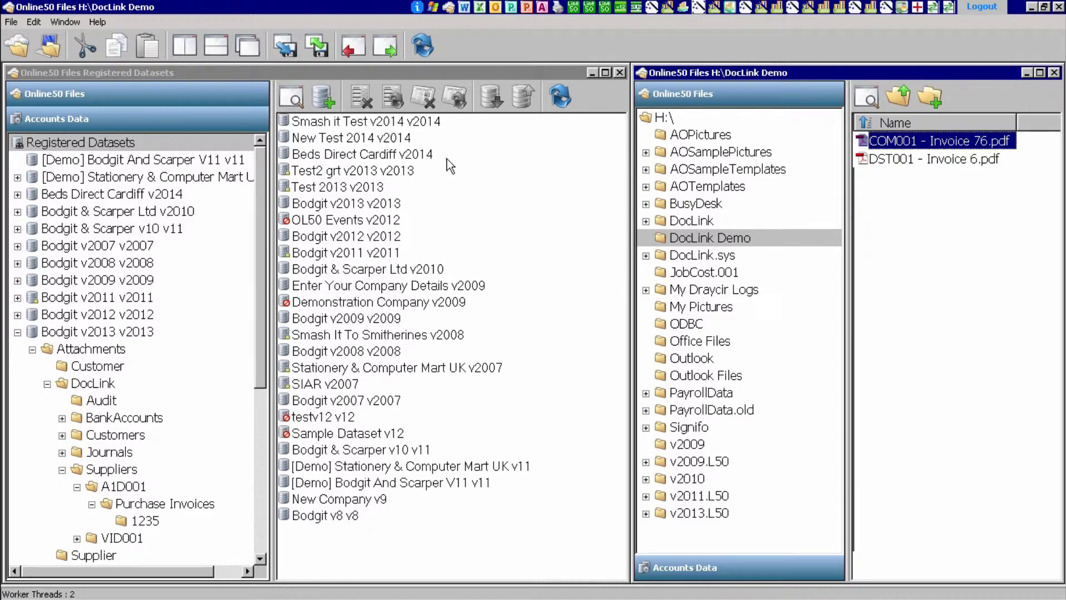
Launch the Bodgit v2013 dataset in Sage 50 Accounts and log on as manager.
{"action": "double_click", "coordinate": [309, 204]}
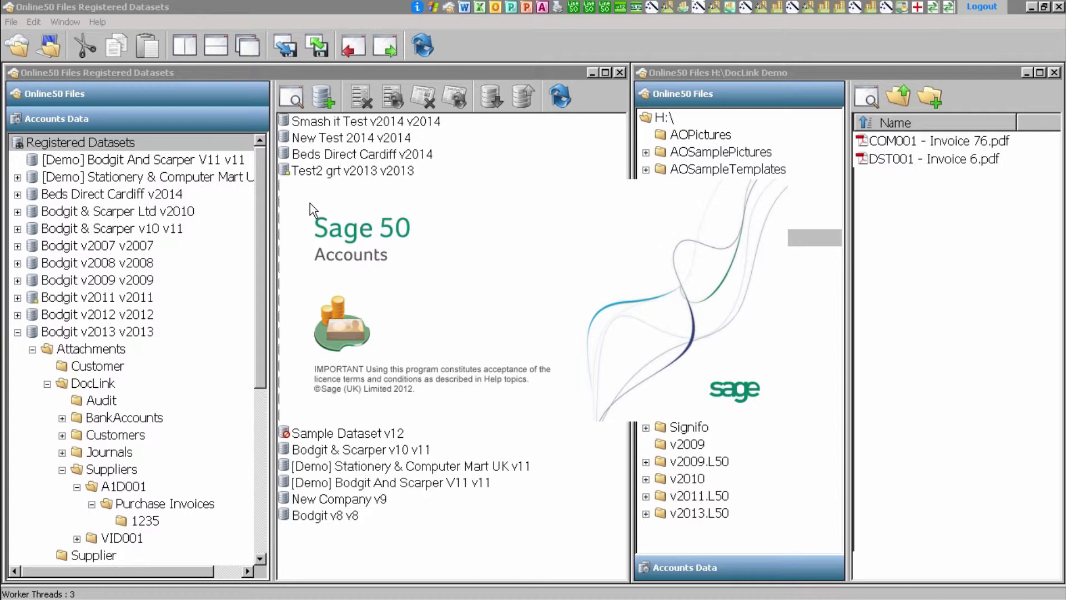
{"action": "type", "text": "manager"}
{"action": "key", "text": "Return"}
{"action": "left_click", "coordinate": [611, 340]}
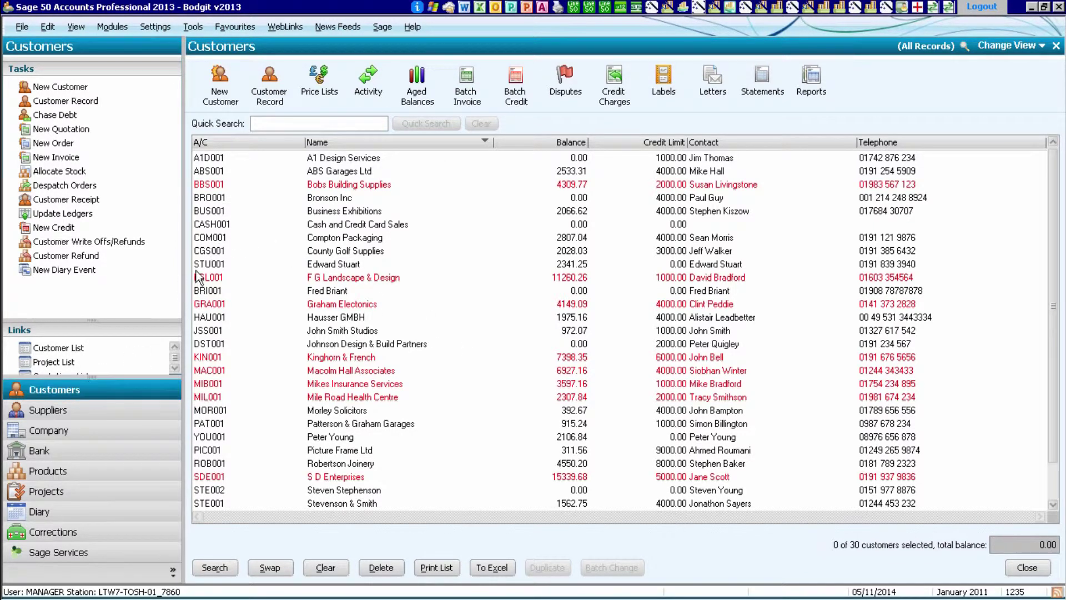
Open the activity of the Compton Packaging customer record and select the sales invoice with reference 76.
{"action": "double_click", "coordinate": [209, 238]}
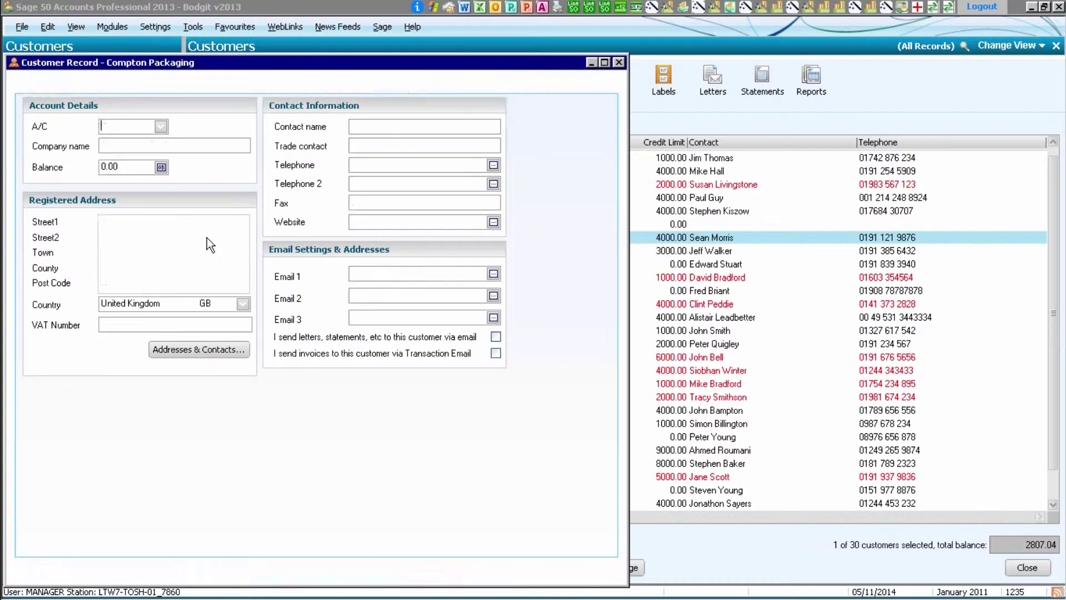
{"action": "left_click", "coordinate": [370, 85]}
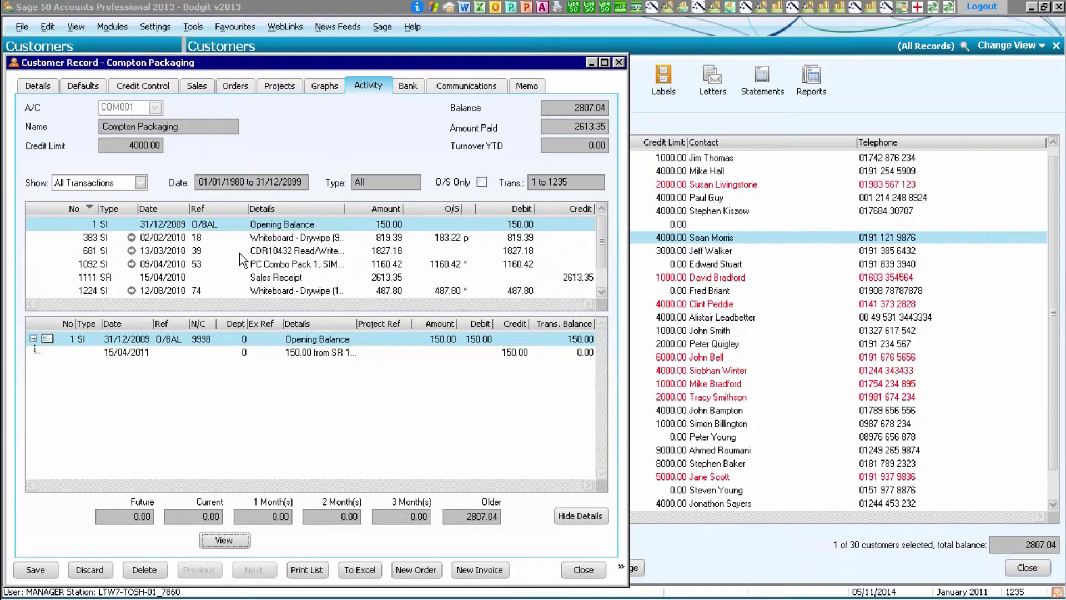
{"action": "left_click", "coordinate": [598, 292]}
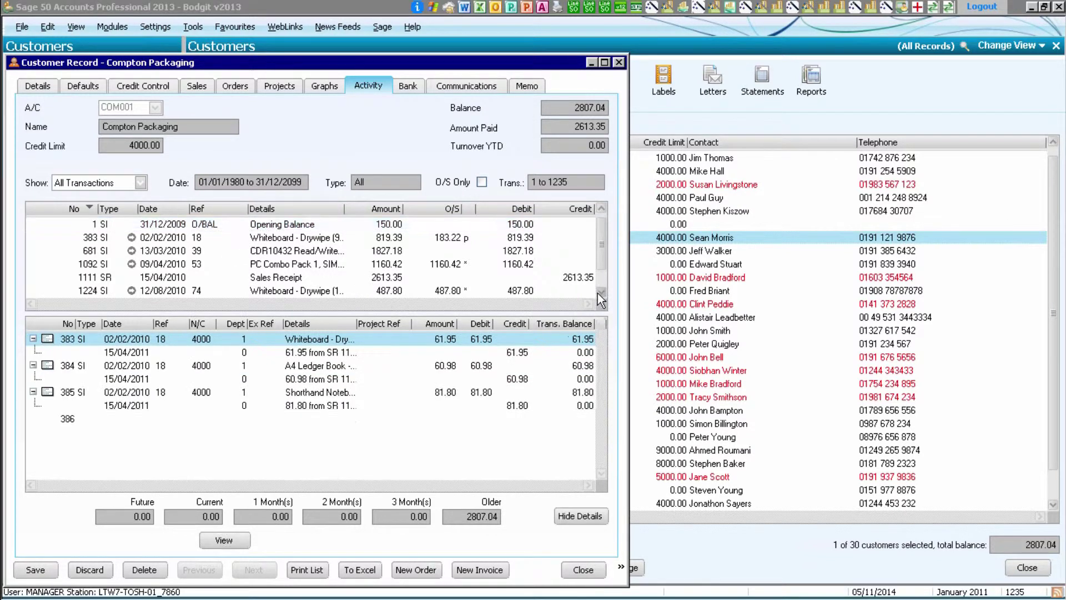
{"action": "left_click", "coordinate": [597, 293]}
{"action": "left_click", "coordinate": [597, 293]}
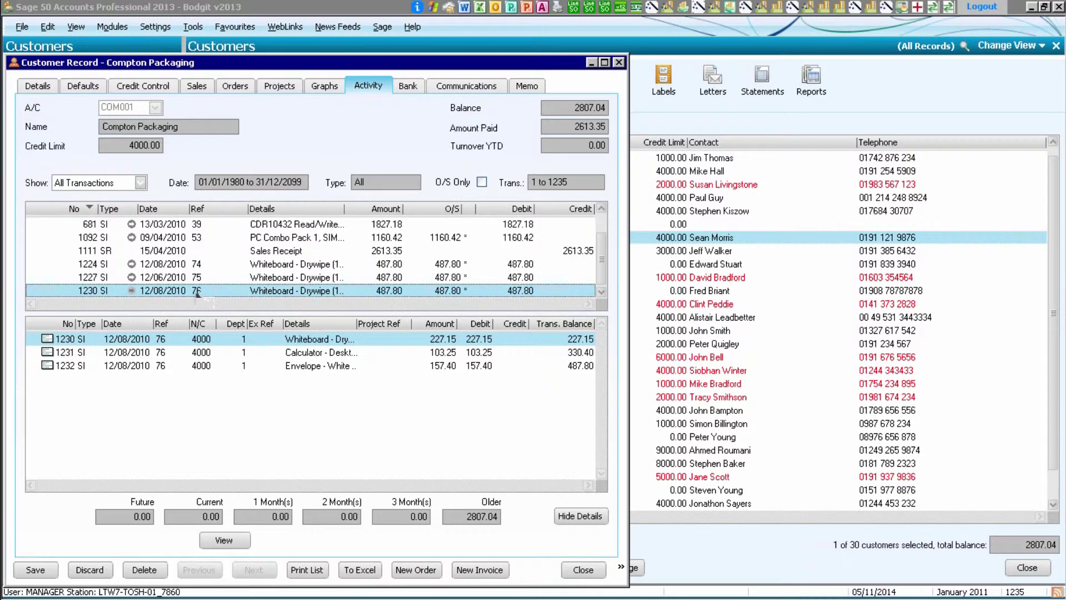
Open the documents linked to sales invoice 76, view Invoice.pdf, and close the document, the list and the Compton Packaging record.
{"action": "key", "text": "ctrl"}
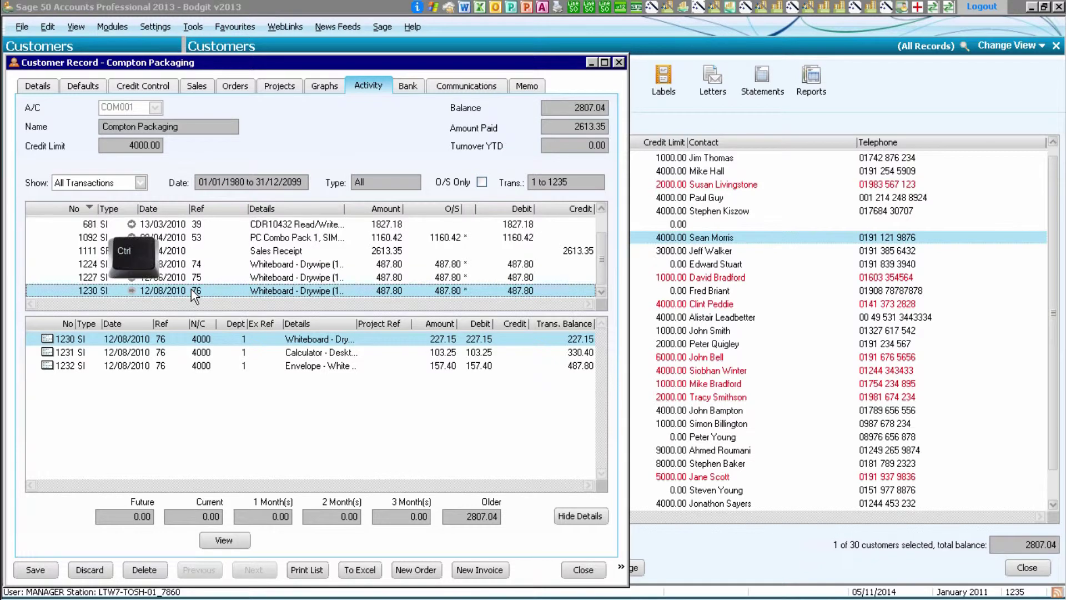
{"action": "left_click", "coordinate": [187, 289], "text": "ctrl"}
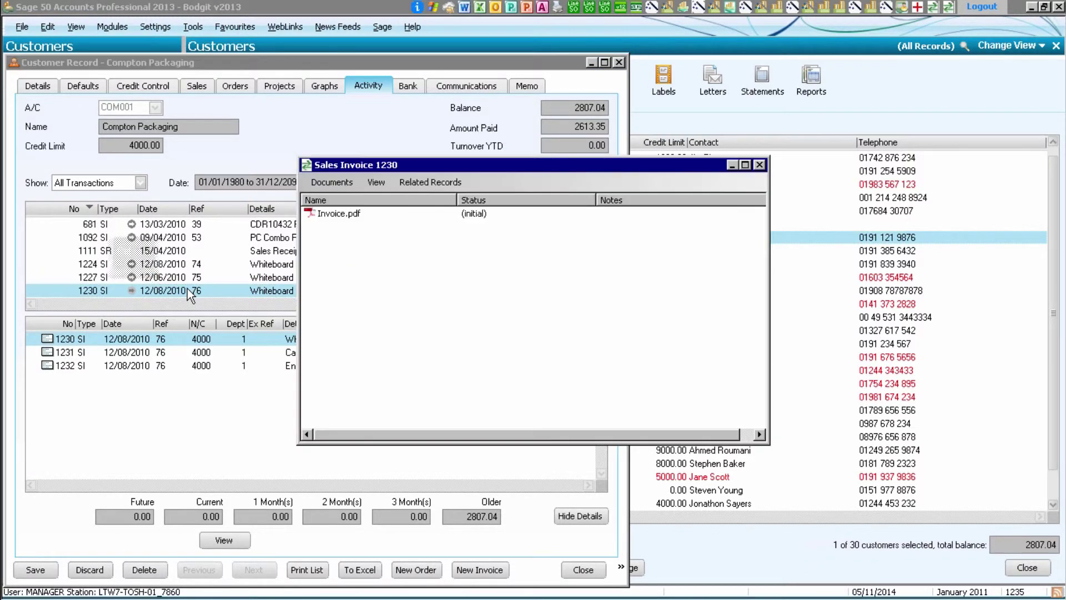
{"action": "double_click", "coordinate": [331, 213]}
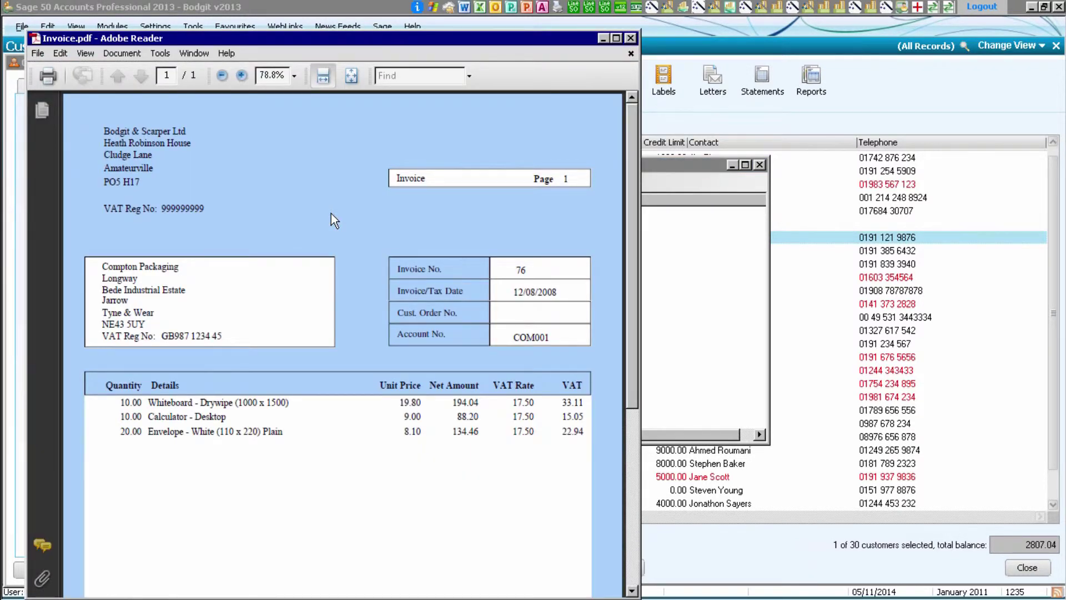
{"action": "left_click", "coordinate": [631, 39]}
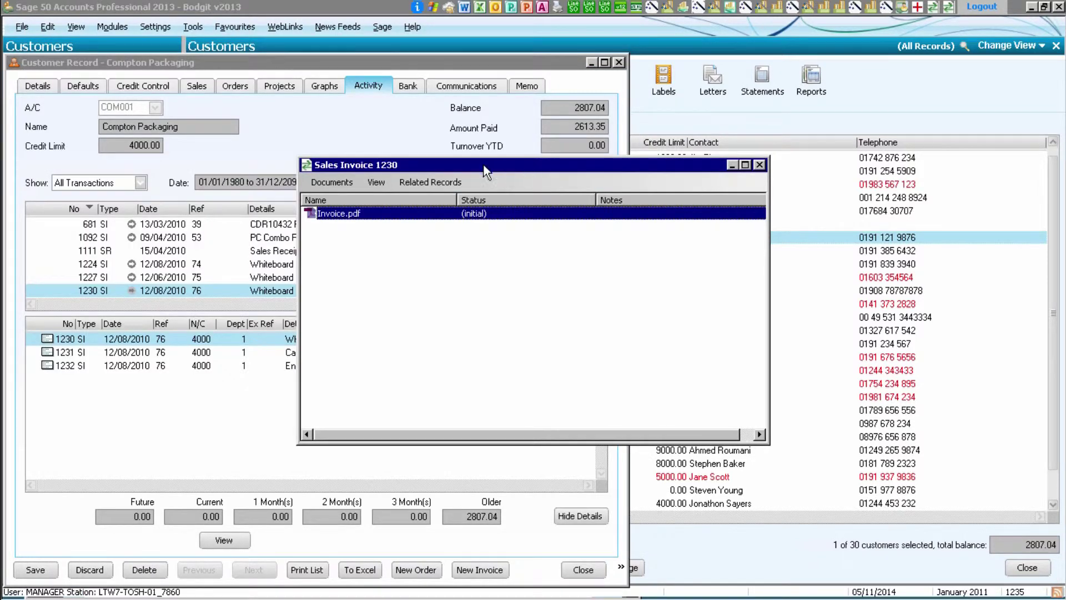
{"action": "left_click", "coordinate": [759, 165]}
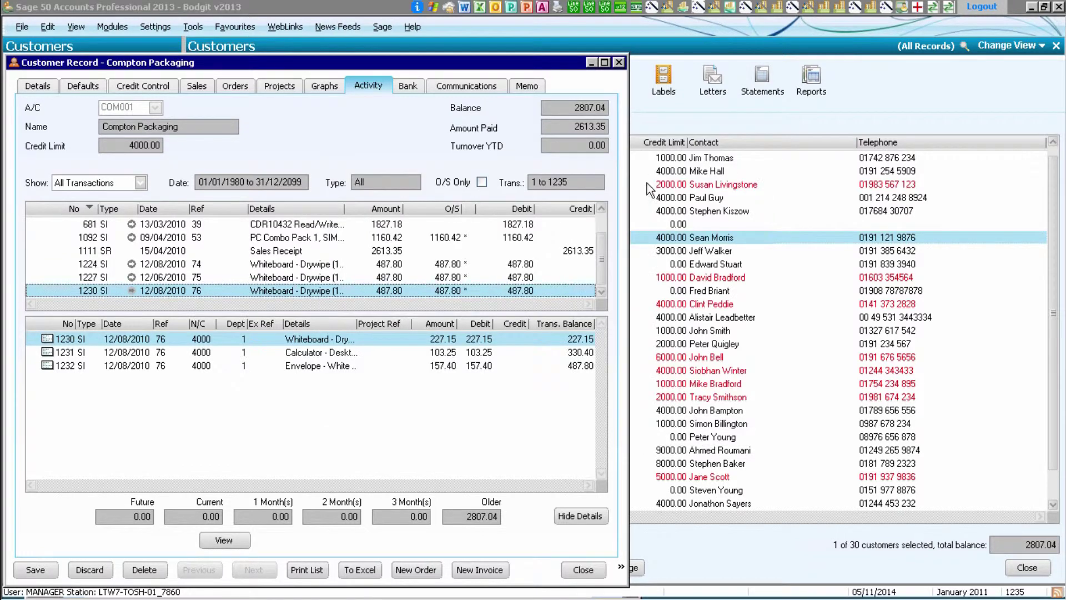
{"action": "left_click", "coordinate": [620, 63]}
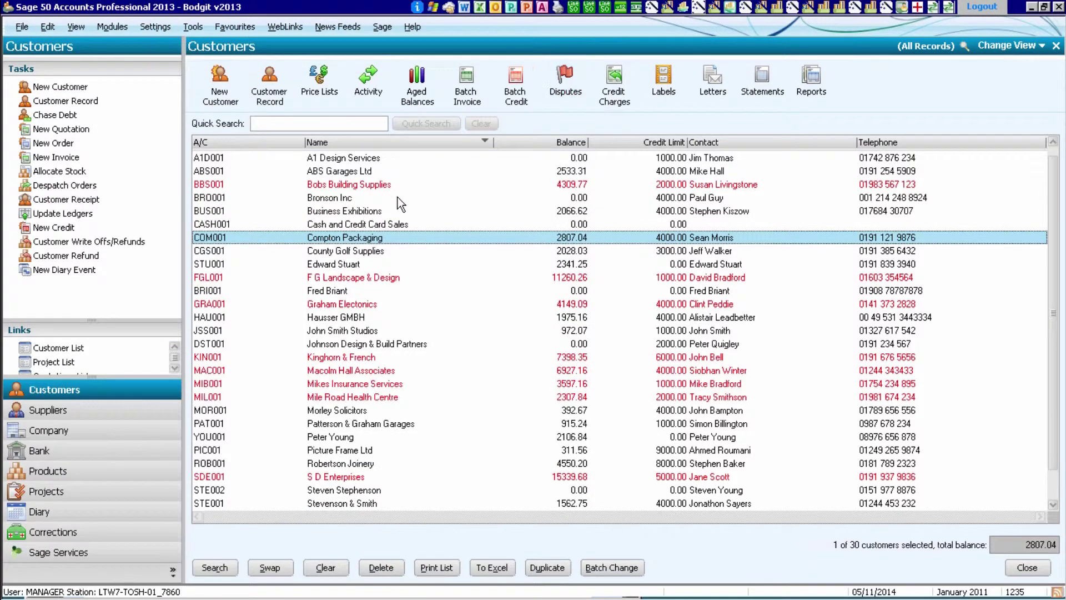
Open the activity of the Johnson Design & Build Partners customer record, look through the invoice 6 lines and select transaction 152.
{"action": "double_click", "coordinate": [225, 342]}
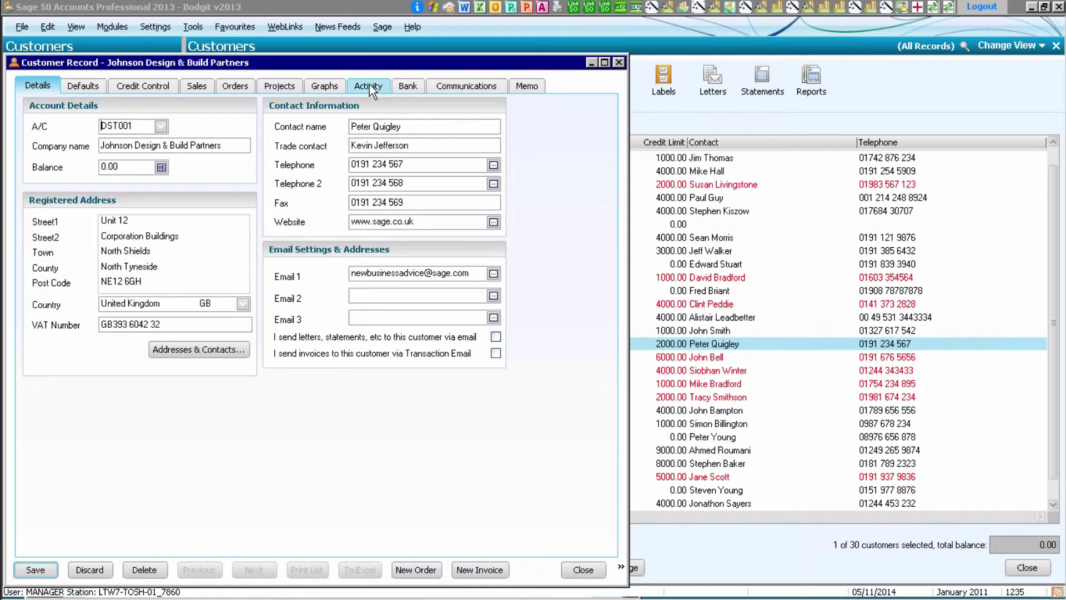
{"action": "left_click", "coordinate": [369, 87]}
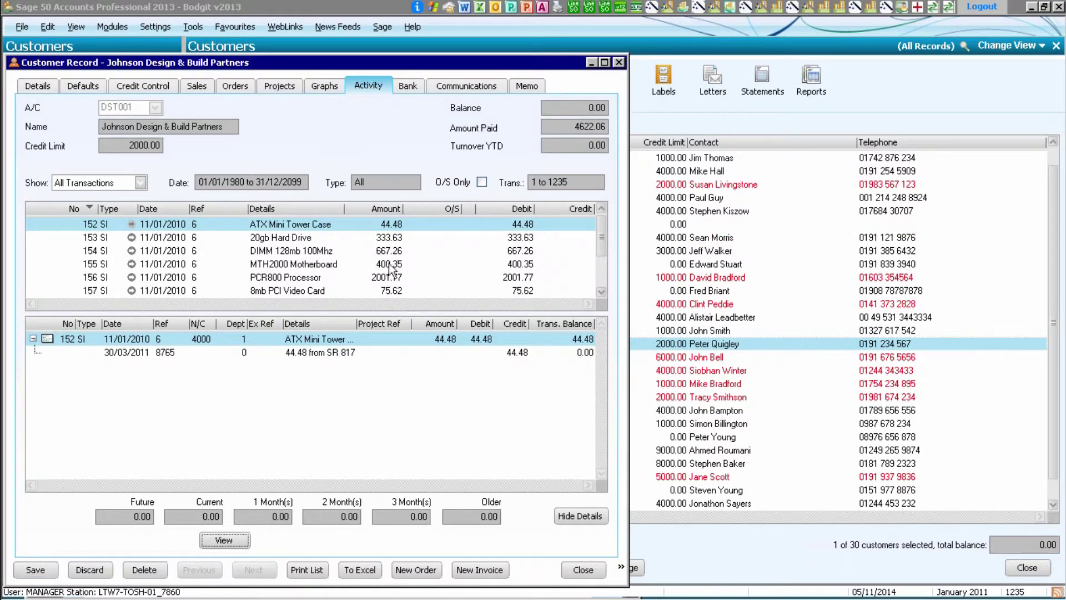
{"action": "left_click", "coordinate": [177, 237]}
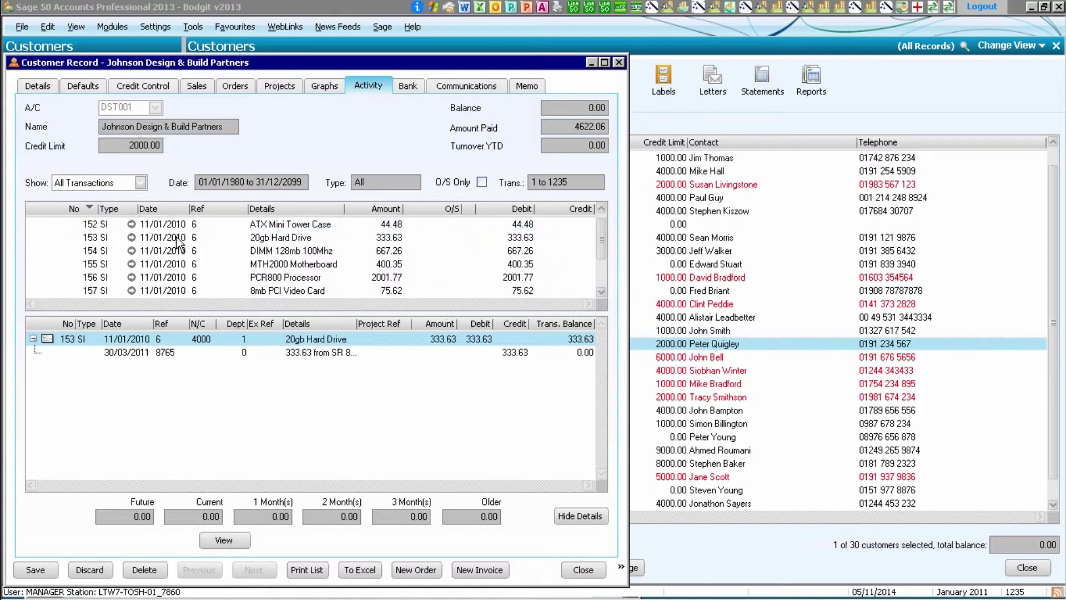
{"action": "left_click", "coordinate": [174, 251]}
{"action": "left_click", "coordinate": [171, 265]}
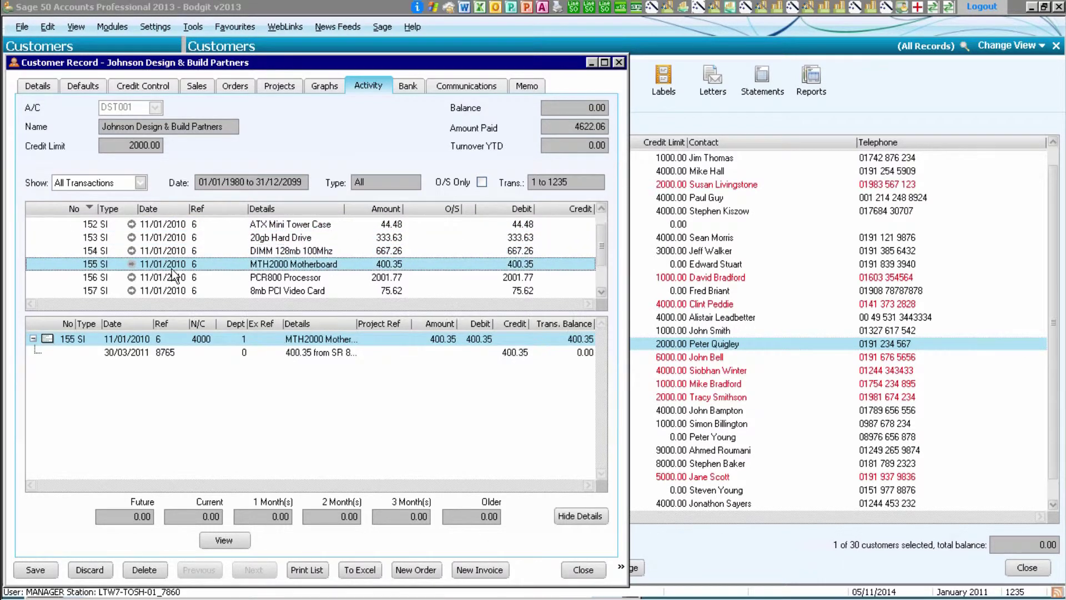
{"action": "left_click", "coordinate": [173, 277]}
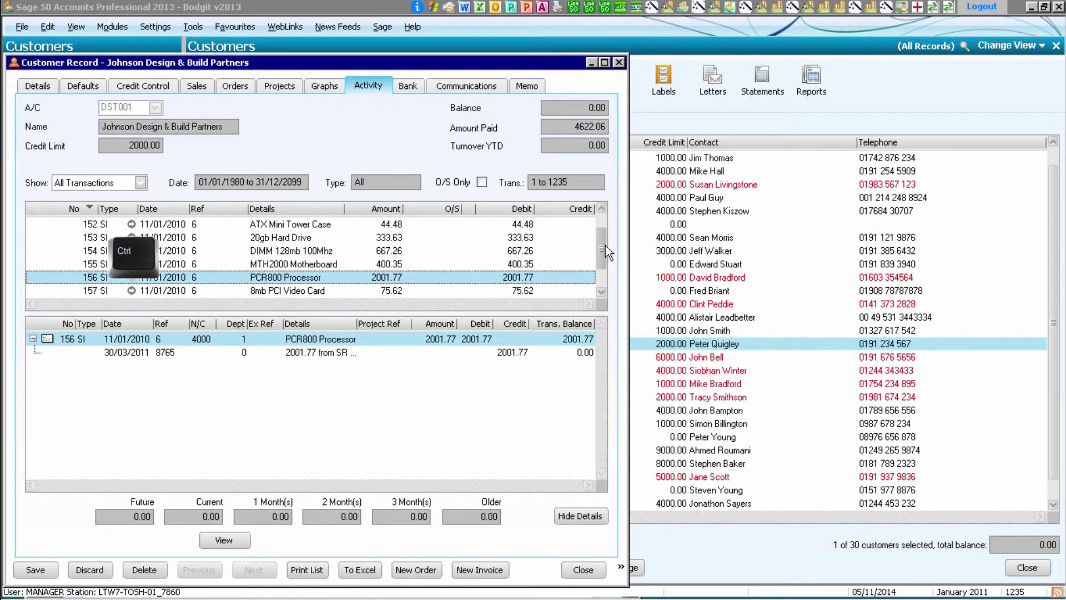
{"action": "key", "text": "ctrl+Home"}
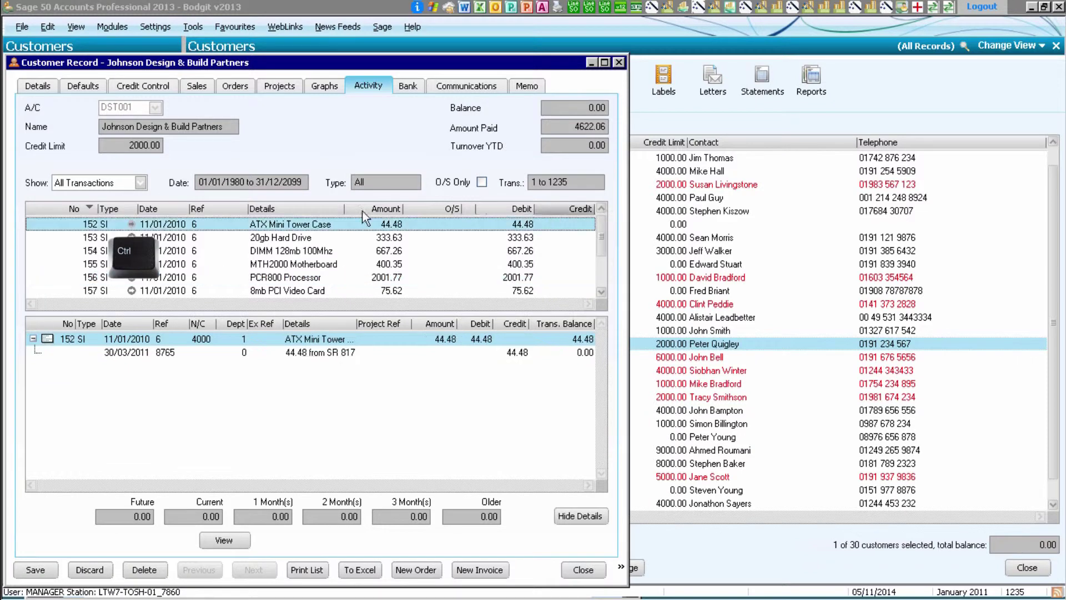
Attach the Invoice 6 PDF from the DocLink Demo folder to sales invoice 152 and close its document list.
{"action": "left_click", "coordinate": [178, 229], "text": "ctrl"}
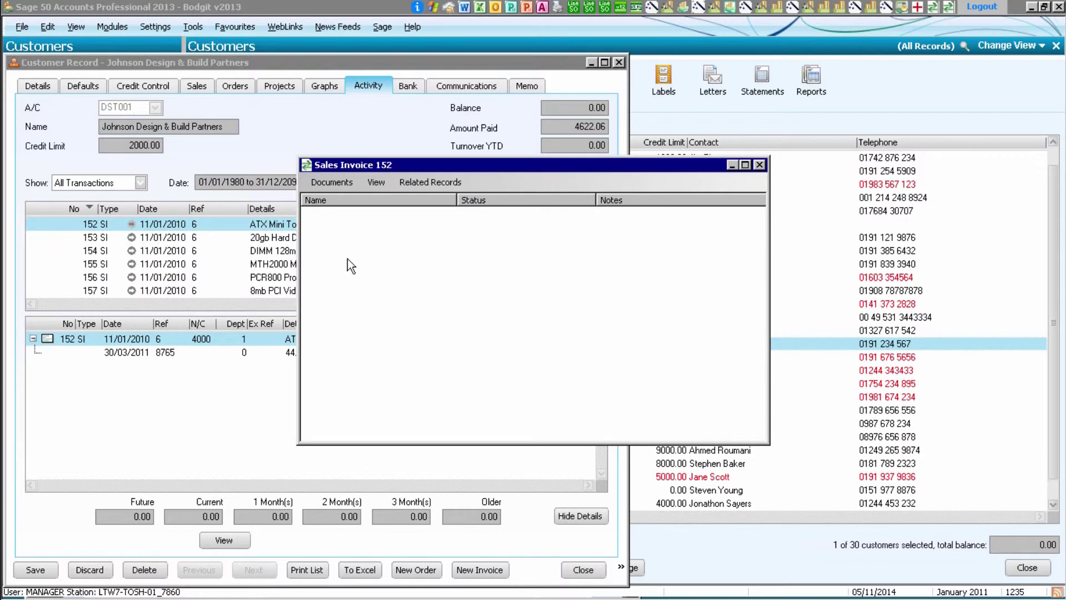
{"action": "left_click", "coordinate": [325, 183]}
{"action": "mouse_move", "coordinate": [339, 199]}
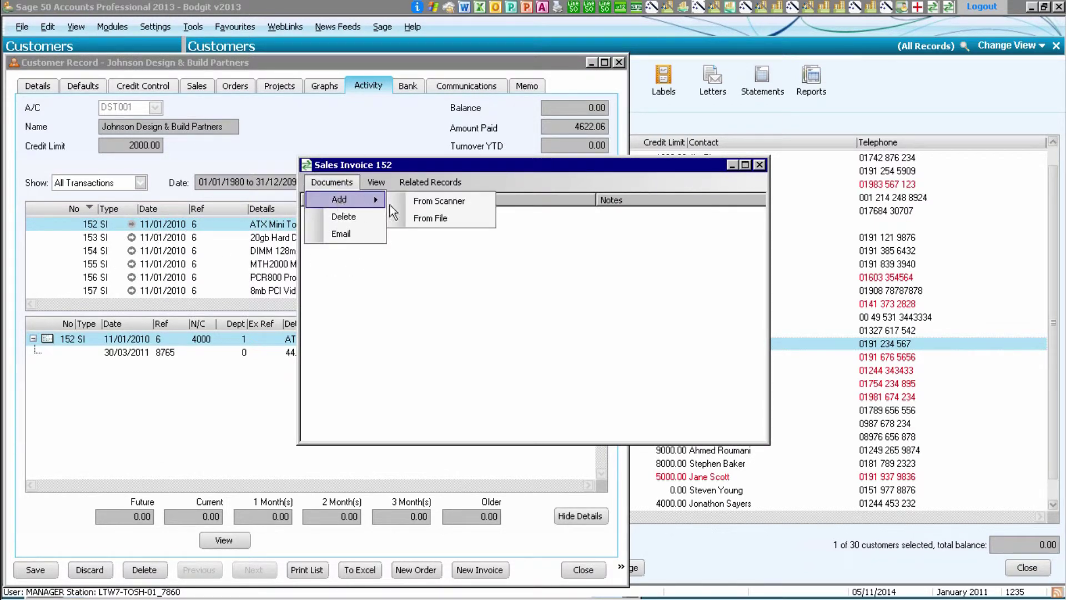
{"action": "left_click", "coordinate": [418, 217]}
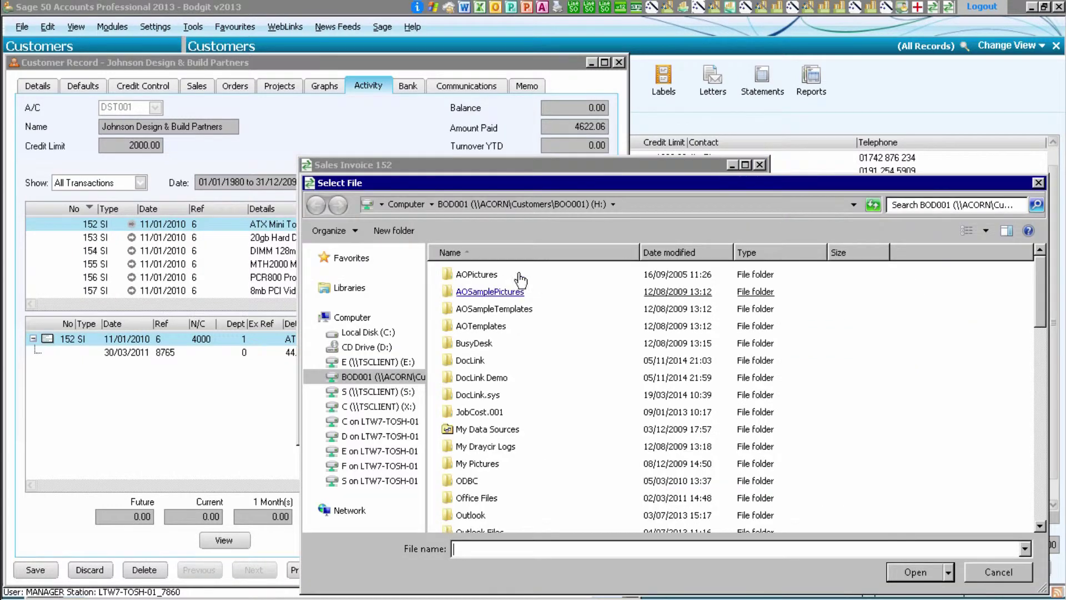
{"action": "double_click", "coordinate": [485, 379]}
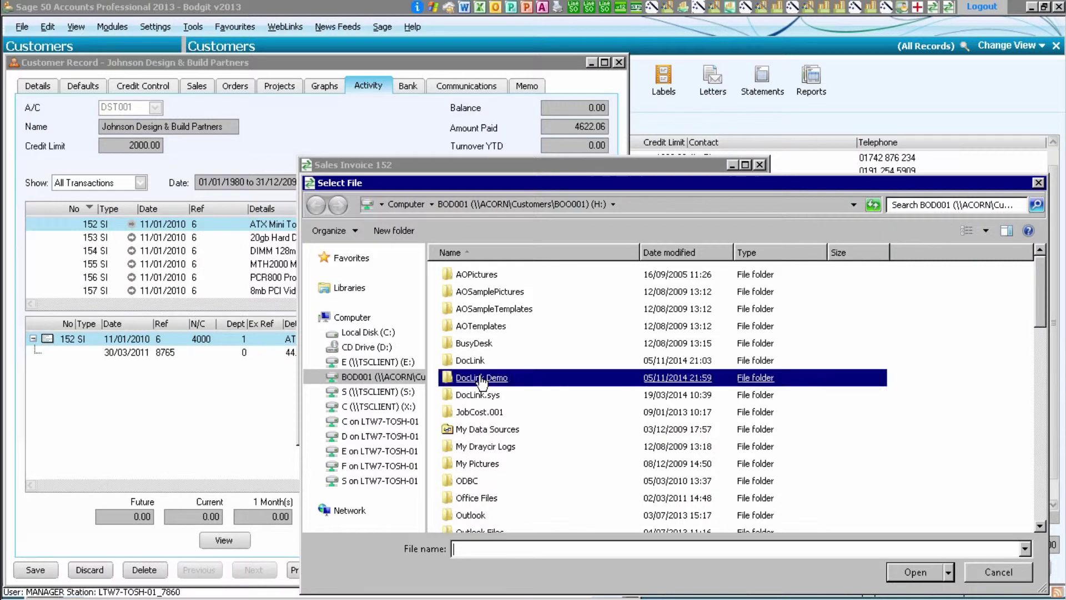
{"action": "double_click", "coordinate": [492, 293]}
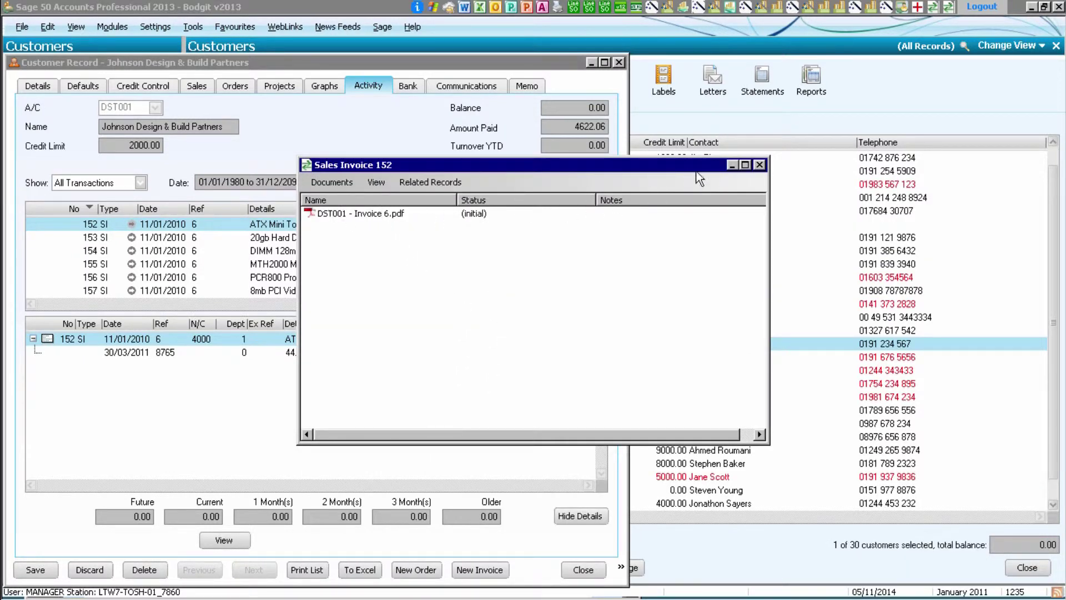
{"action": "left_click", "coordinate": [760, 165]}
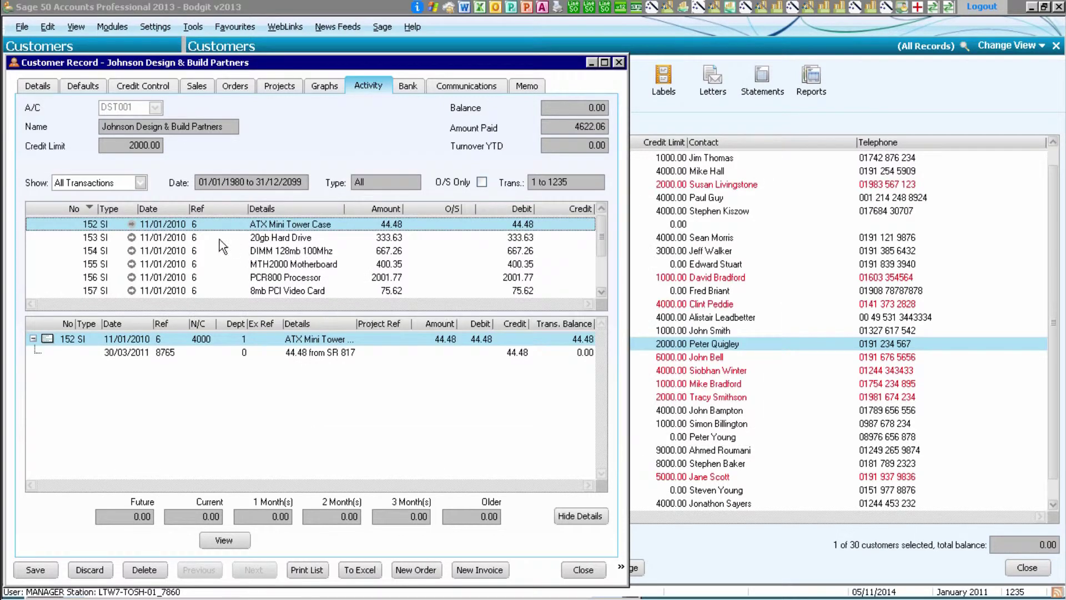
Reopen the documents linked to sales invoice 152, view the options for adding documents, and close the list and the customer record.
{"action": "key", "text": "ctrl"}
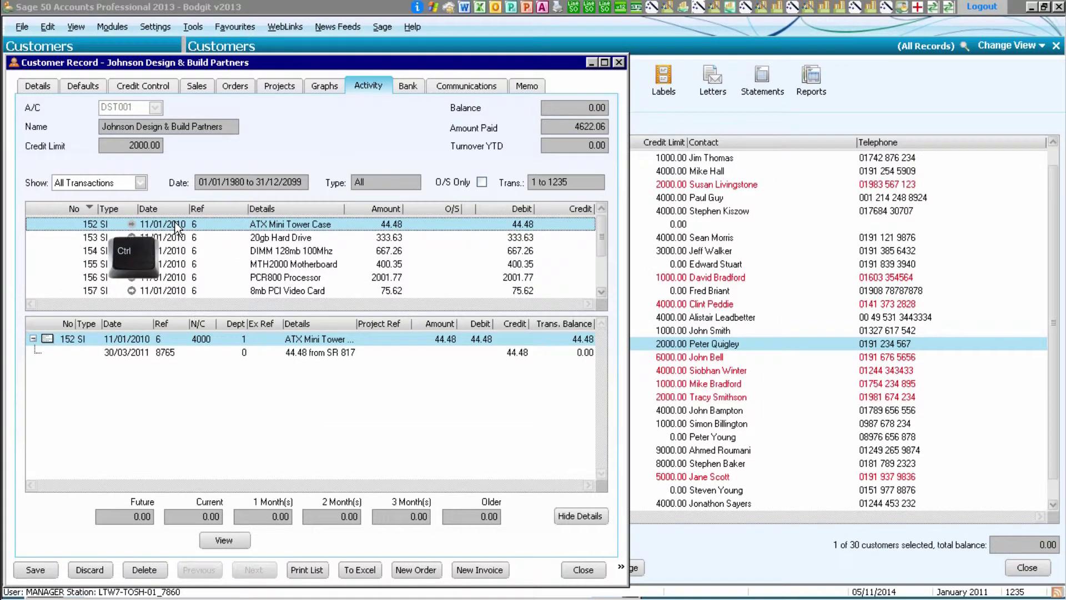
{"action": "double_click", "coordinate": [177, 225], "text": "ctrl"}
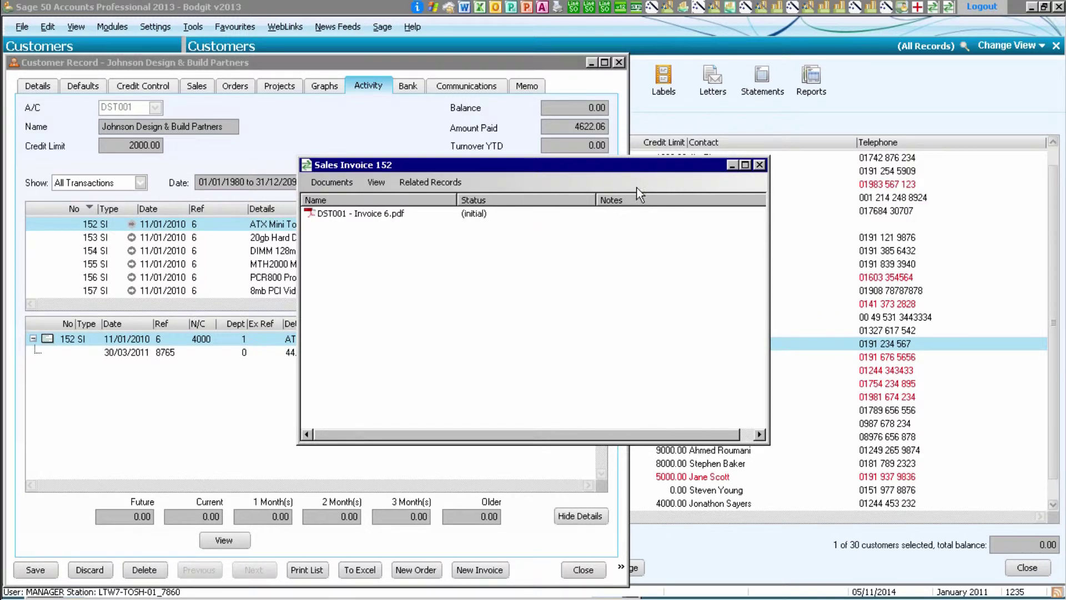
{"action": "left_click", "coordinate": [338, 182]}
{"action": "mouse_move", "coordinate": [347, 201]}
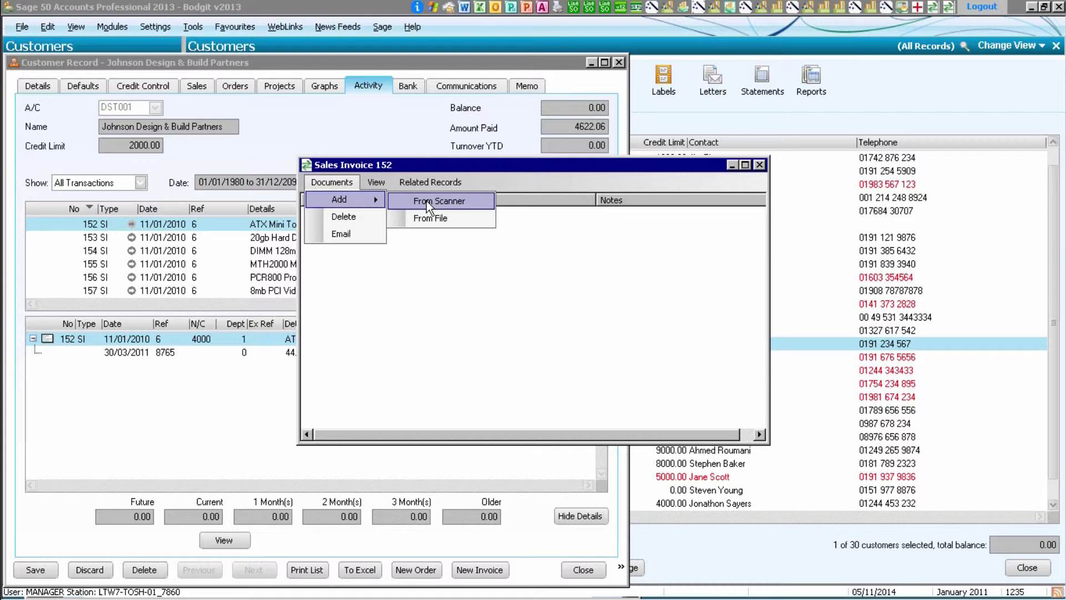
{"action": "left_click", "coordinate": [759, 165]}
{"action": "left_click", "coordinate": [760, 165]}
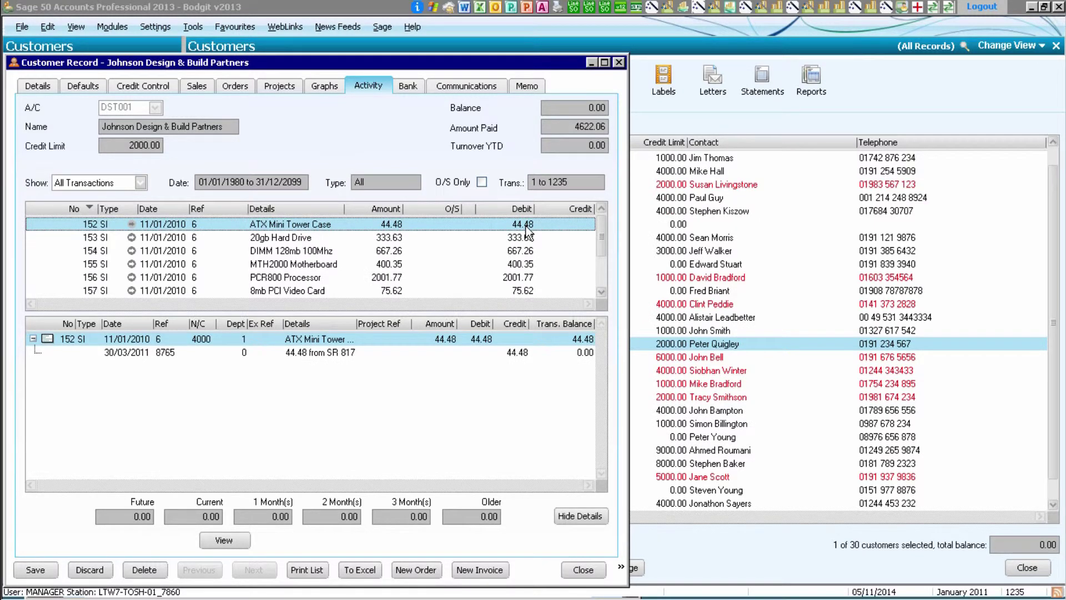
{"action": "left_click", "coordinate": [579, 570]}
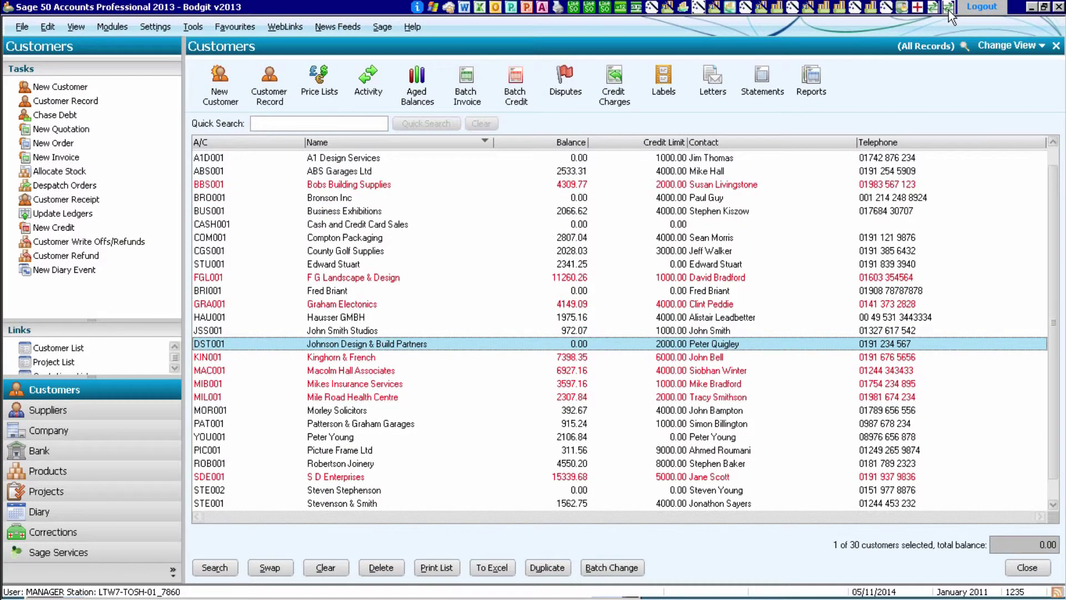
View DocLink's client configuration settings and hide the DocLink window.
{"action": "left_click", "coordinate": [949, 12]}
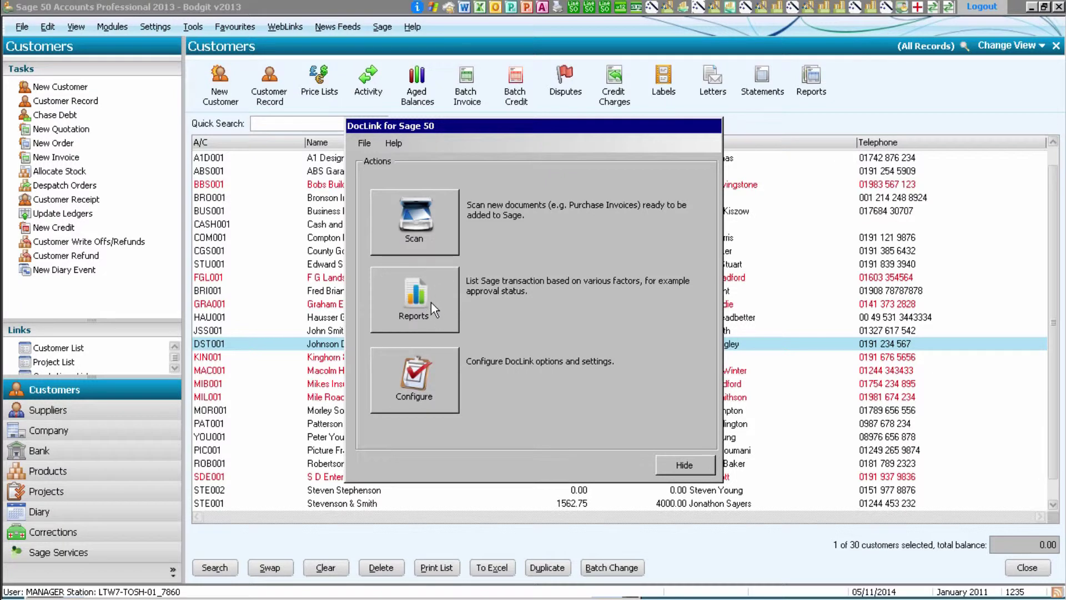
{"action": "left_click", "coordinate": [420, 372]}
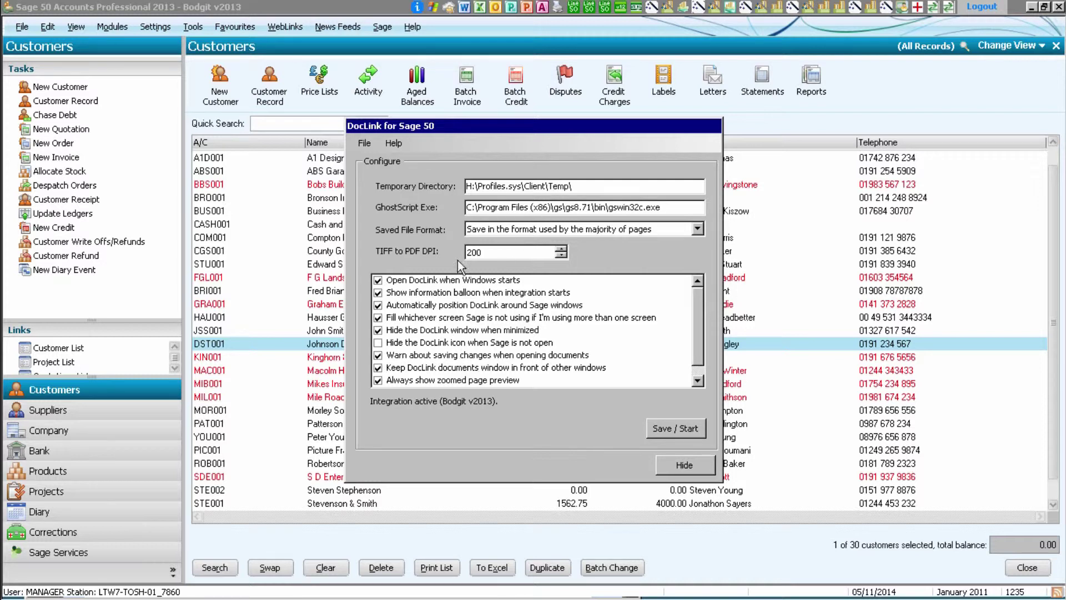
{"action": "left_click", "coordinate": [687, 466]}
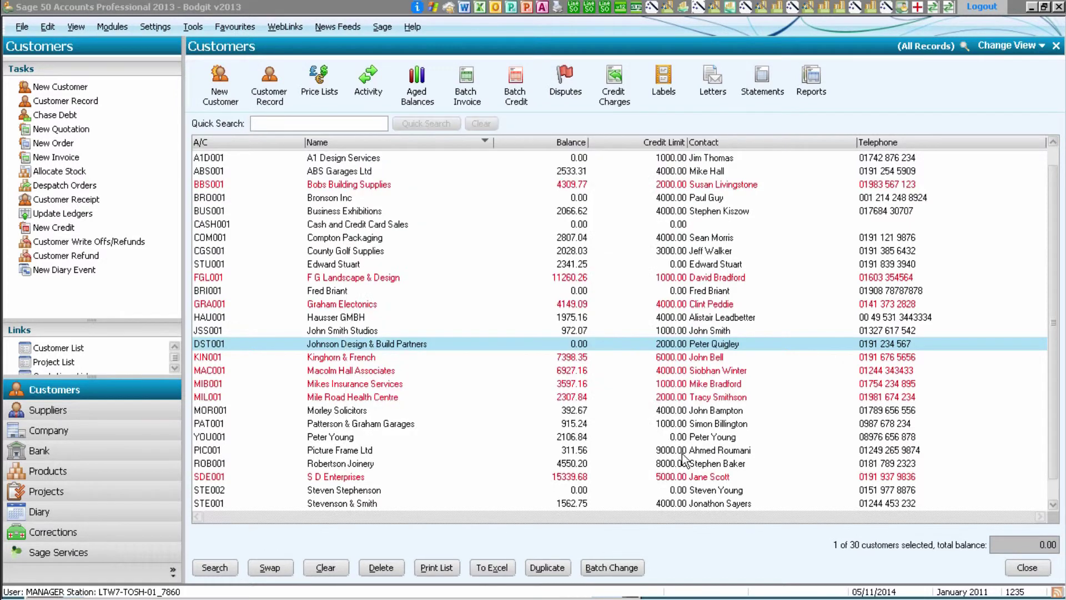
Review the document statuses, companies and access control in the DocLink server configuration, and close it without saving.
{"action": "left_click", "coordinate": [932, 7]}
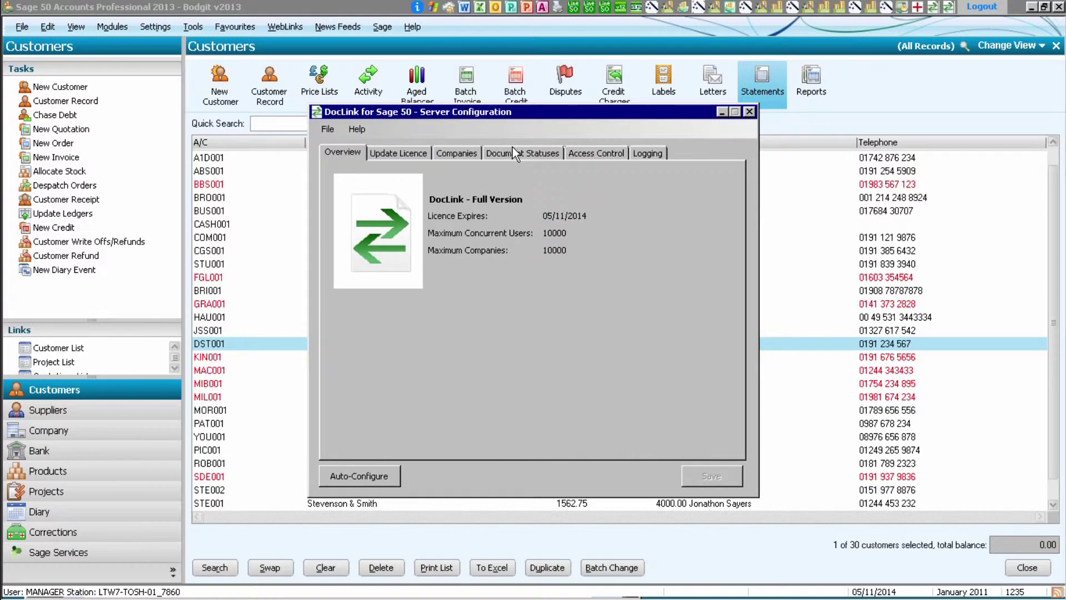
{"action": "left_click", "coordinate": [504, 155]}
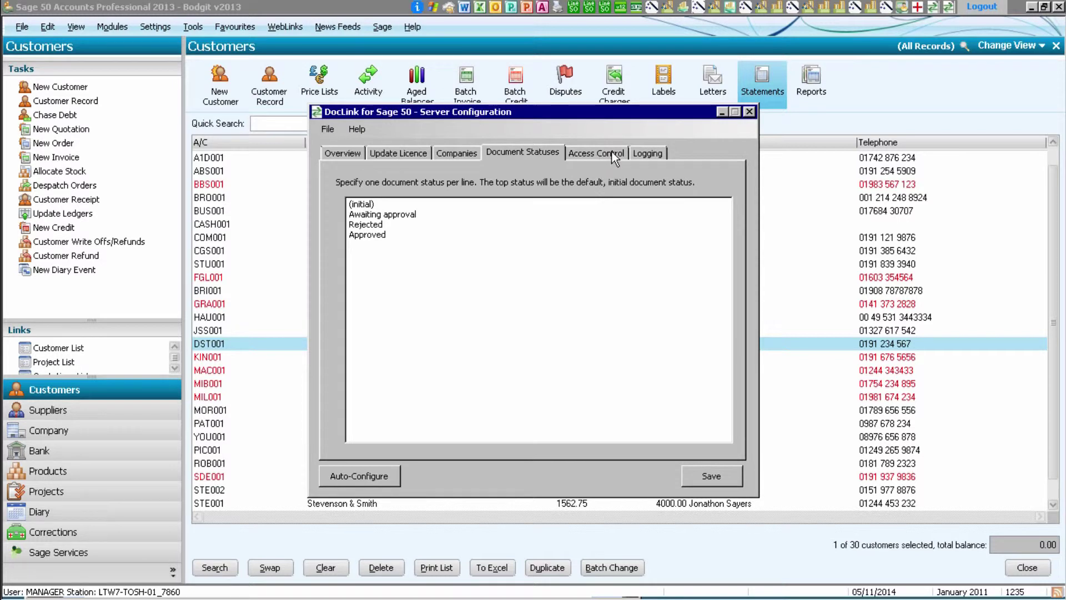
{"action": "left_click", "coordinate": [458, 157]}
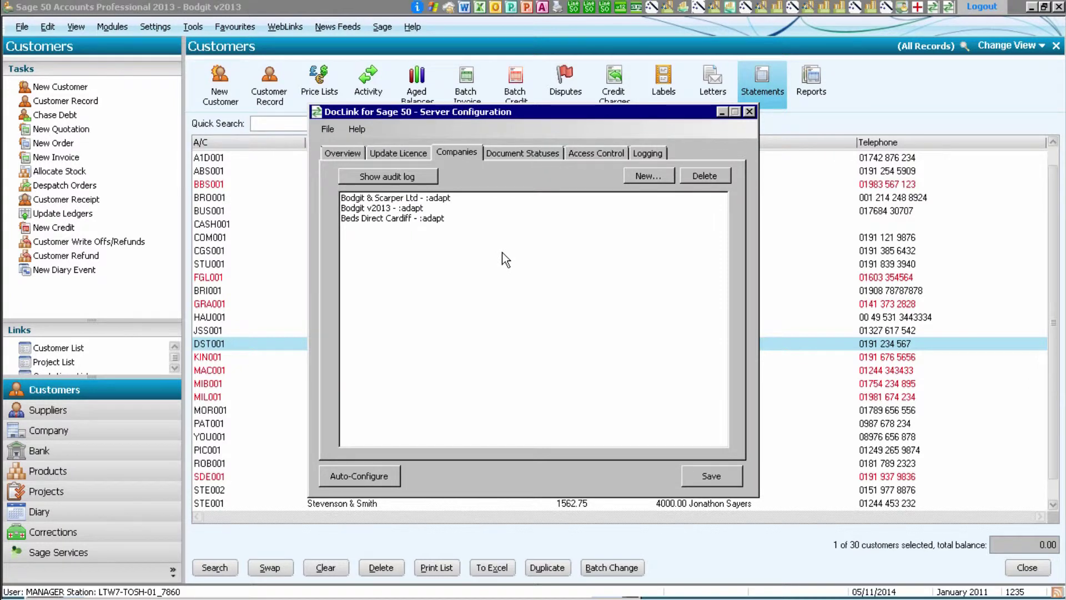
{"action": "left_click", "coordinate": [597, 153]}
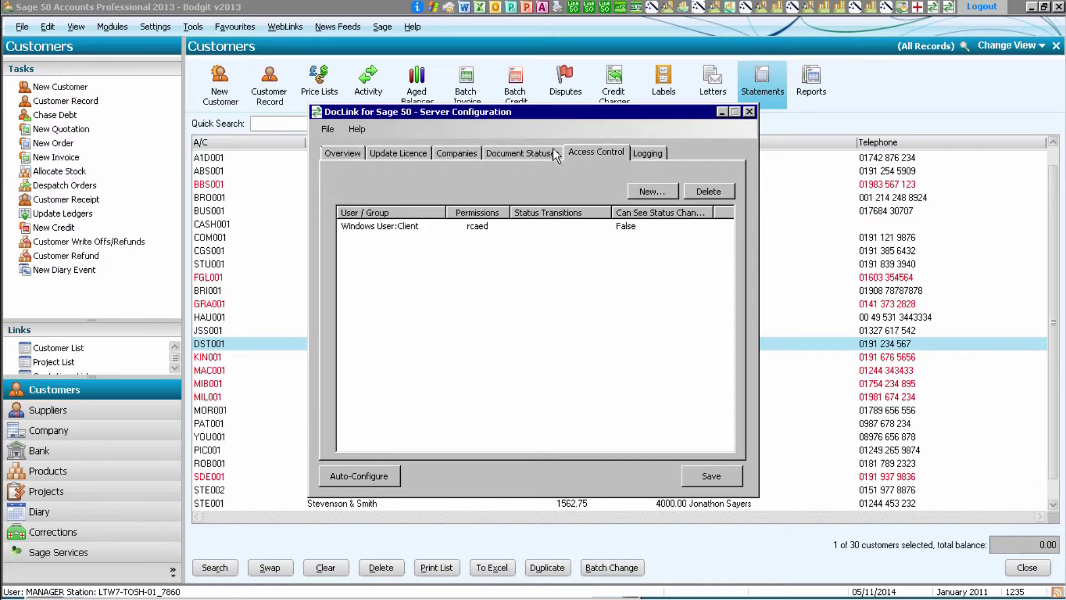
{"action": "left_click", "coordinate": [522, 151]}
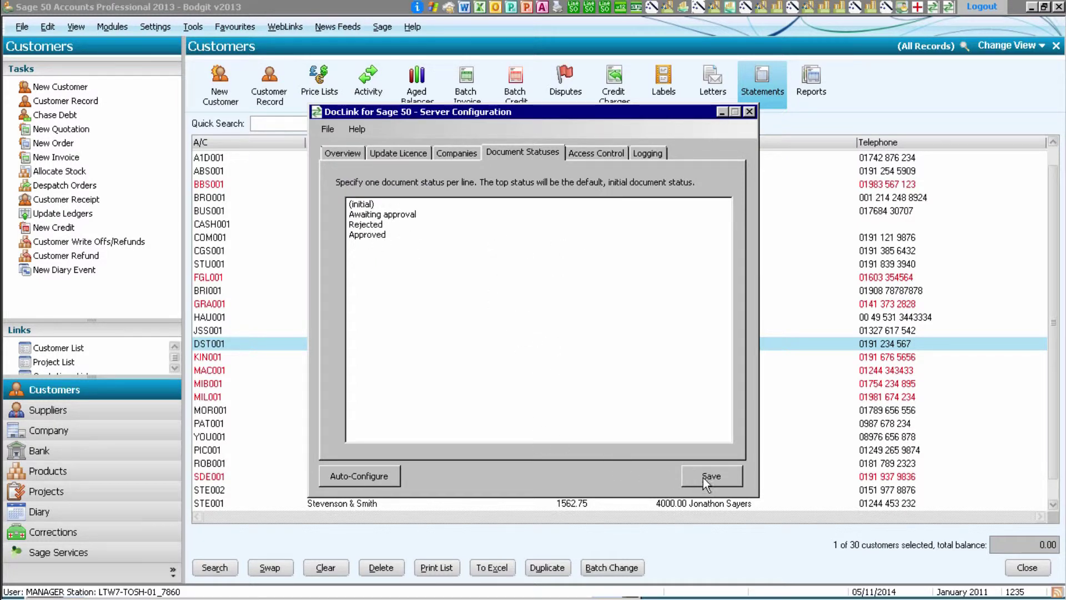
{"action": "left_click", "coordinate": [749, 111]}
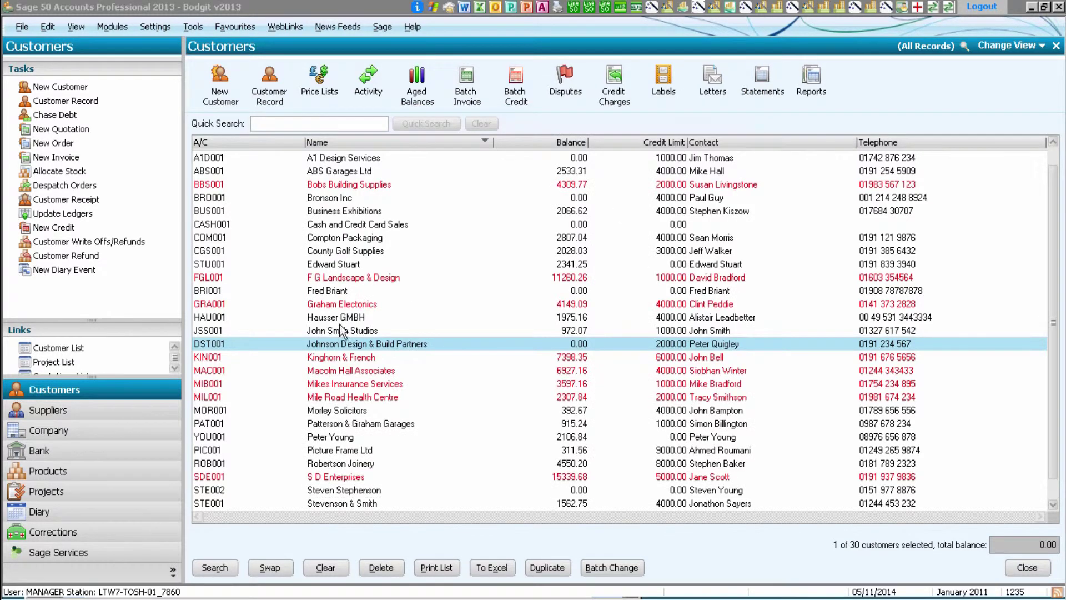
Open the documents linked to Johnson Design & Build Partners' transaction 152 and bring up the properties of the Invoice 6 PDF.
{"action": "double_click", "coordinate": [224, 343]}
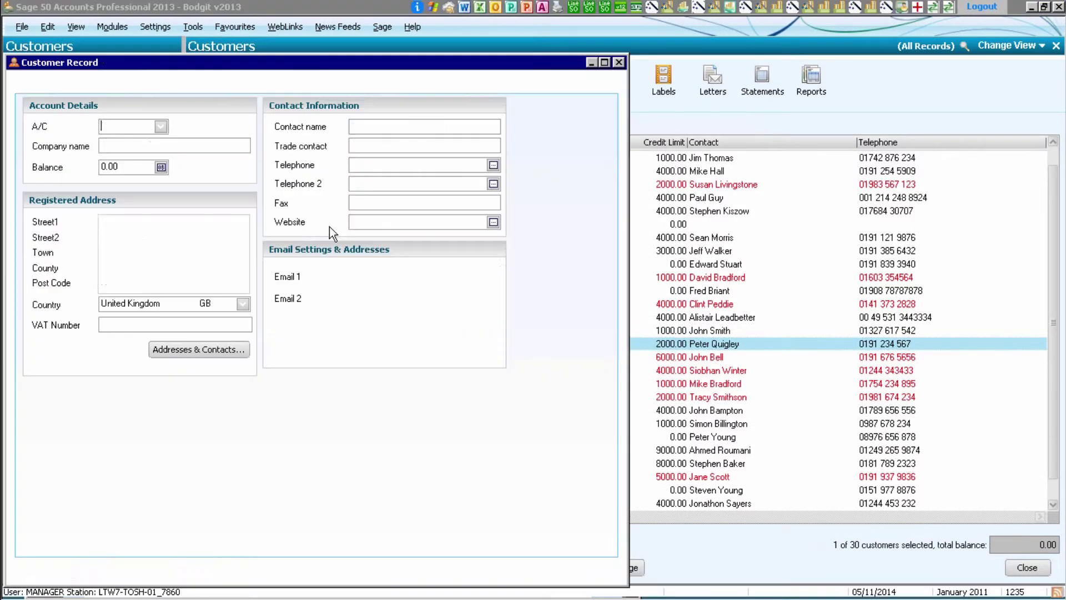
{"action": "left_click", "coordinate": [371, 85]}
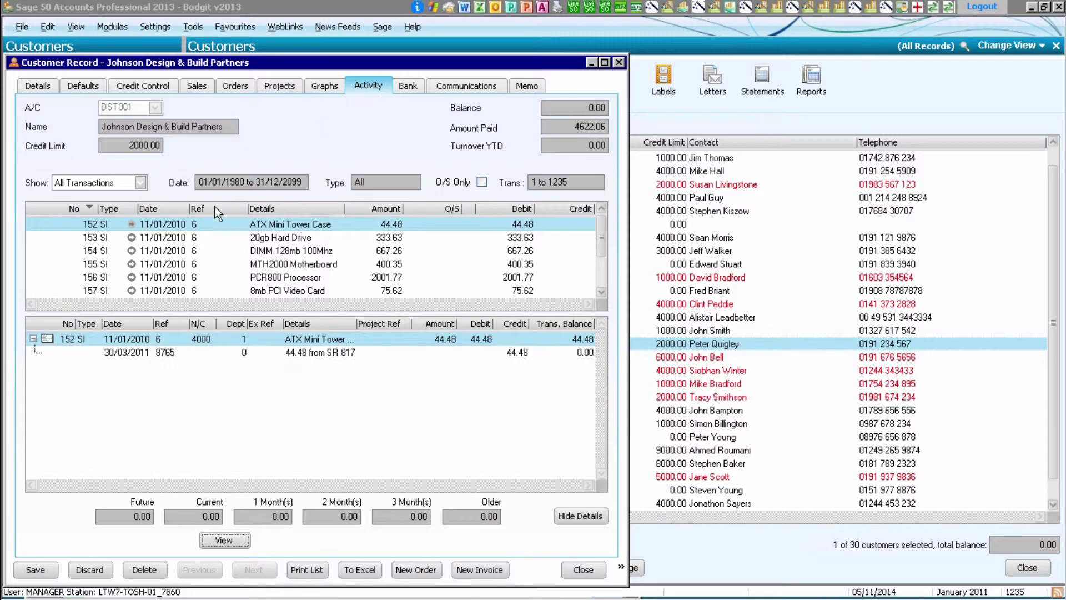
{"action": "left_click", "coordinate": [150, 226], "text": "ctrl"}
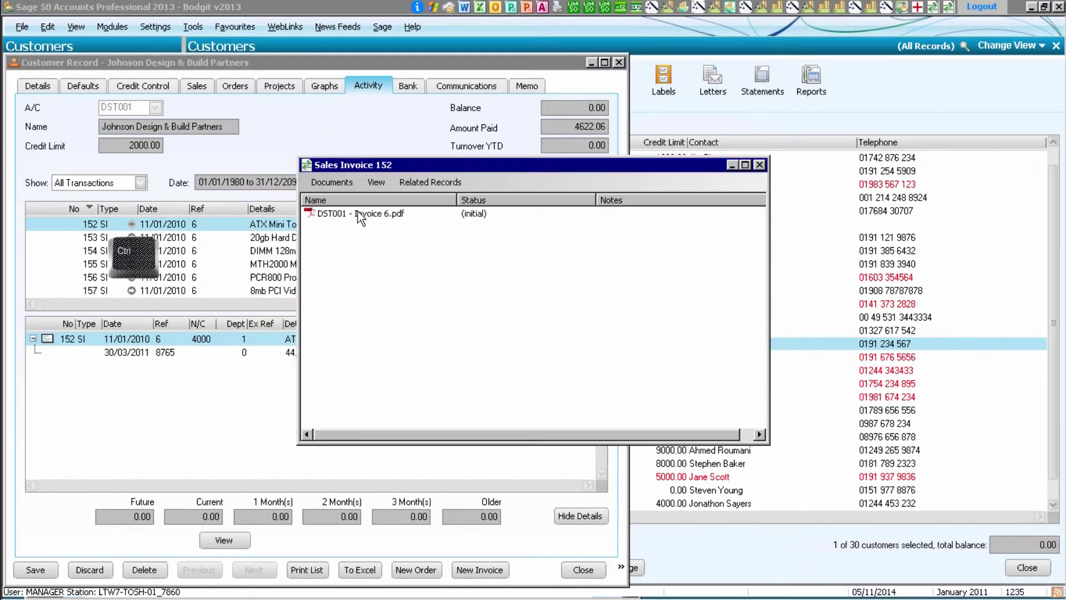
{"action": "left_click", "coordinate": [358, 212]}
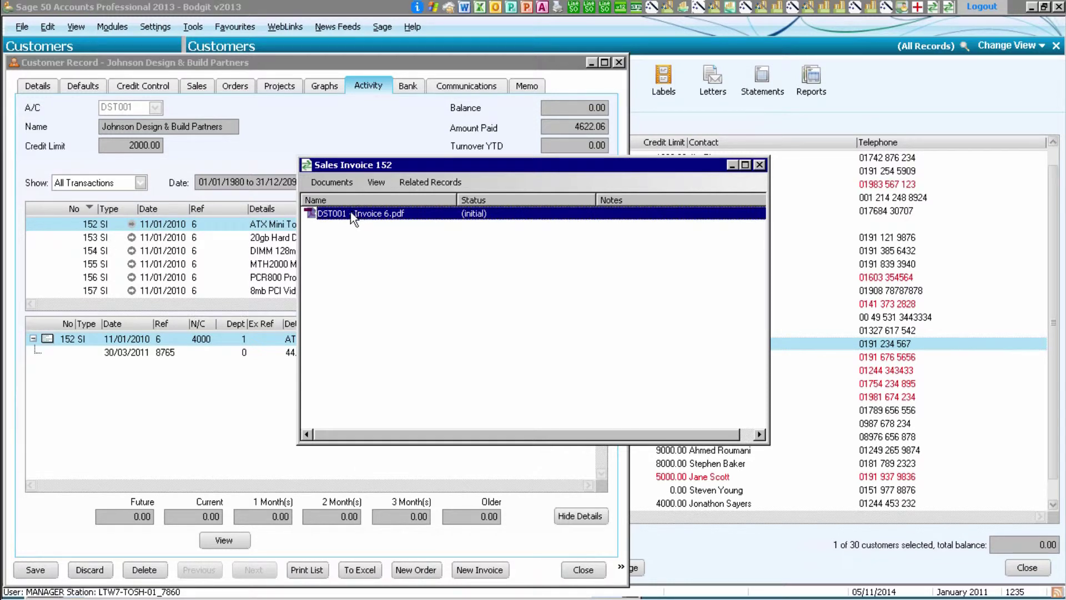
{"action": "right_click", "coordinate": [351, 213]}
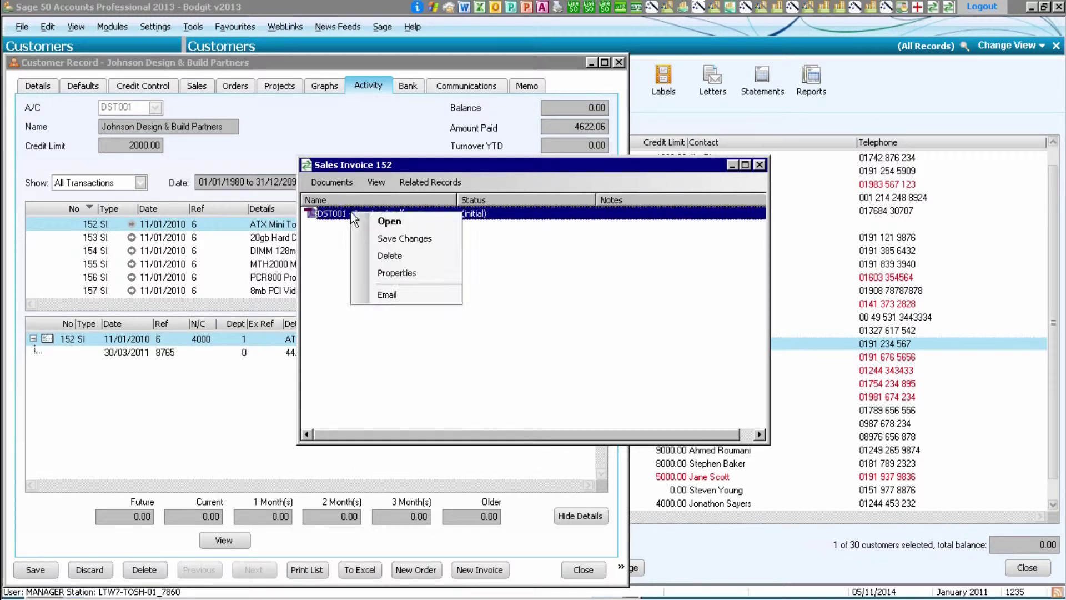
{"action": "left_click", "coordinate": [397, 273]}
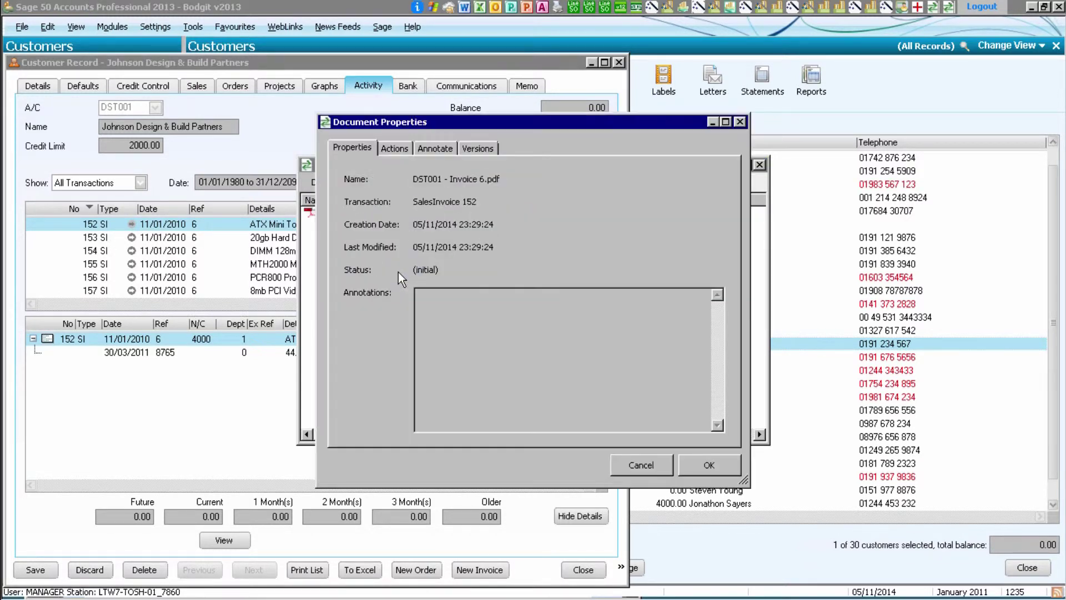
Review the actions available for the Invoice 6 PDF and choose (initial) as its status.
{"action": "left_click", "coordinate": [406, 150]}
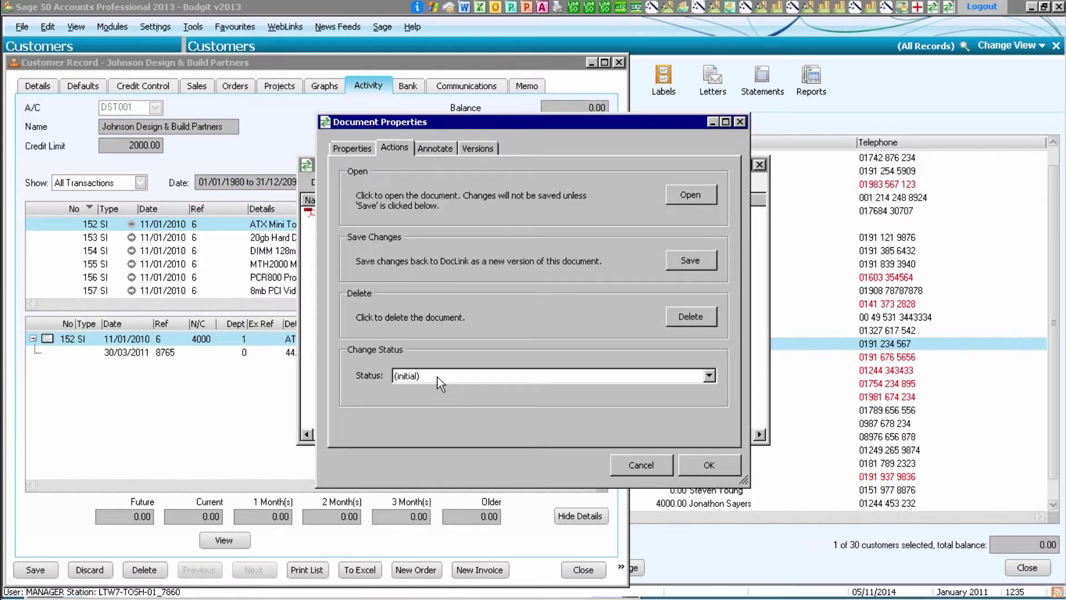
{"action": "left_click", "coordinate": [709, 375]}
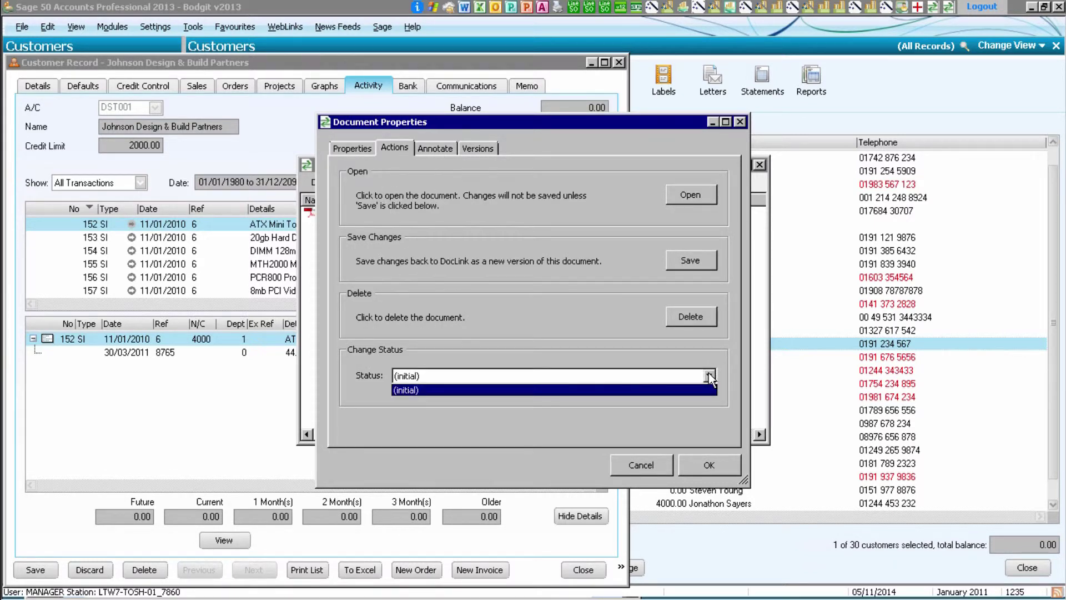
{"action": "left_click", "coordinate": [650, 390]}
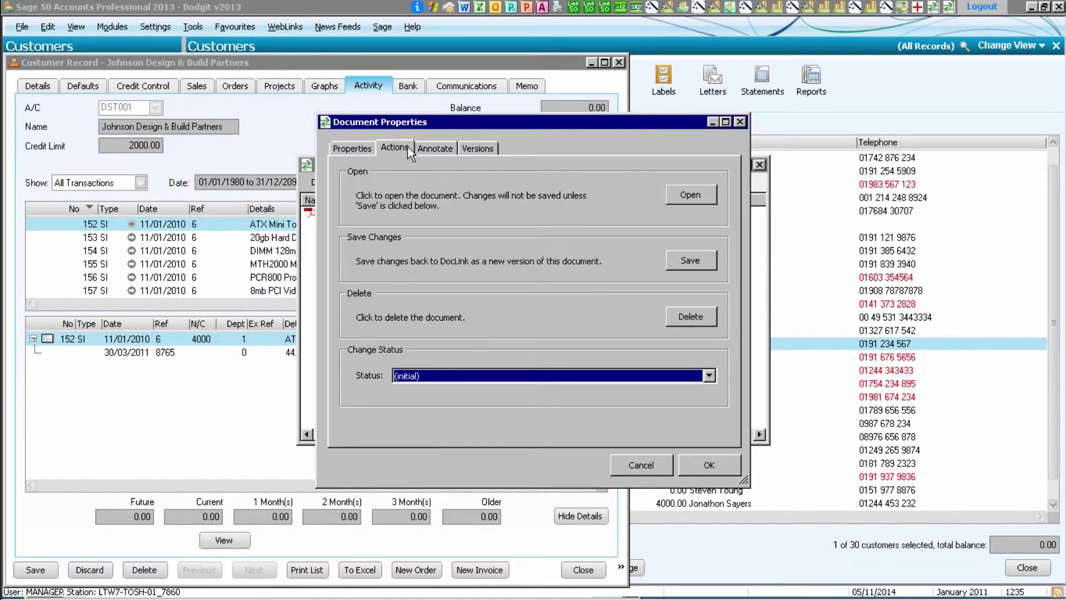
Annotate the Invoice 6 PDF with "This is our invoice to them", review its versions and properties, and save the annotation.
{"action": "left_click", "coordinate": [430, 147]}
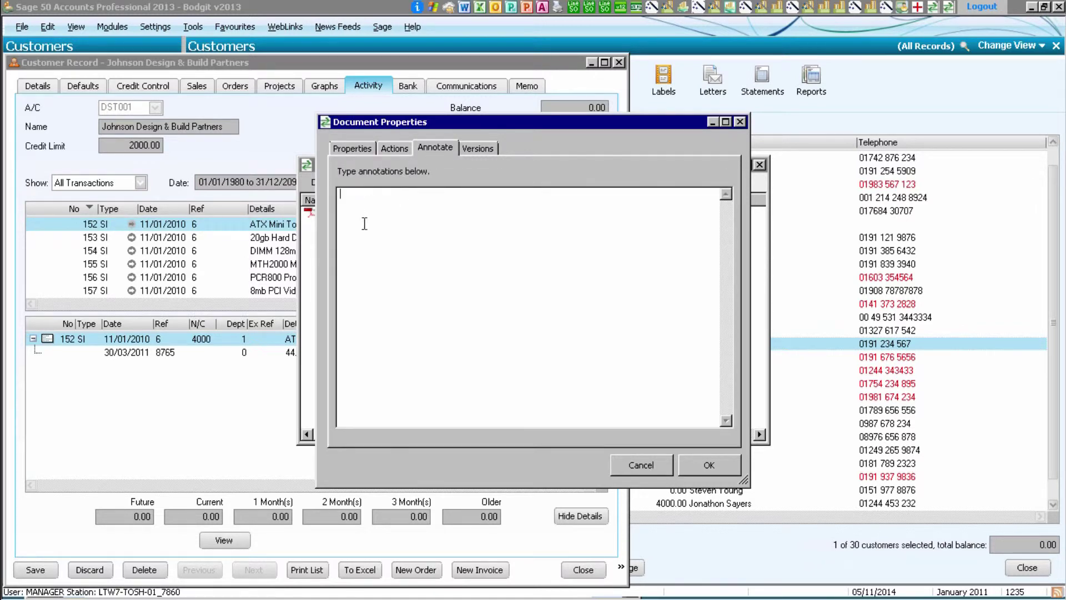
{"action": "type", "text": "This is our invoice to them"}
{"action": "left_click", "coordinate": [480, 148]}
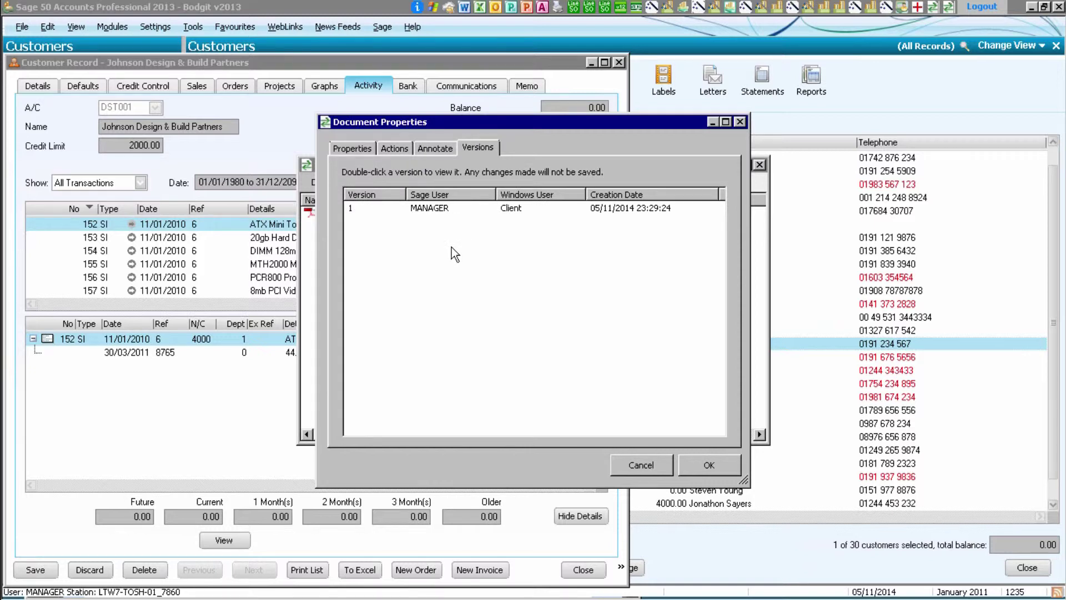
{"action": "left_click", "coordinate": [436, 144]}
{"action": "left_click", "coordinate": [395, 147]}
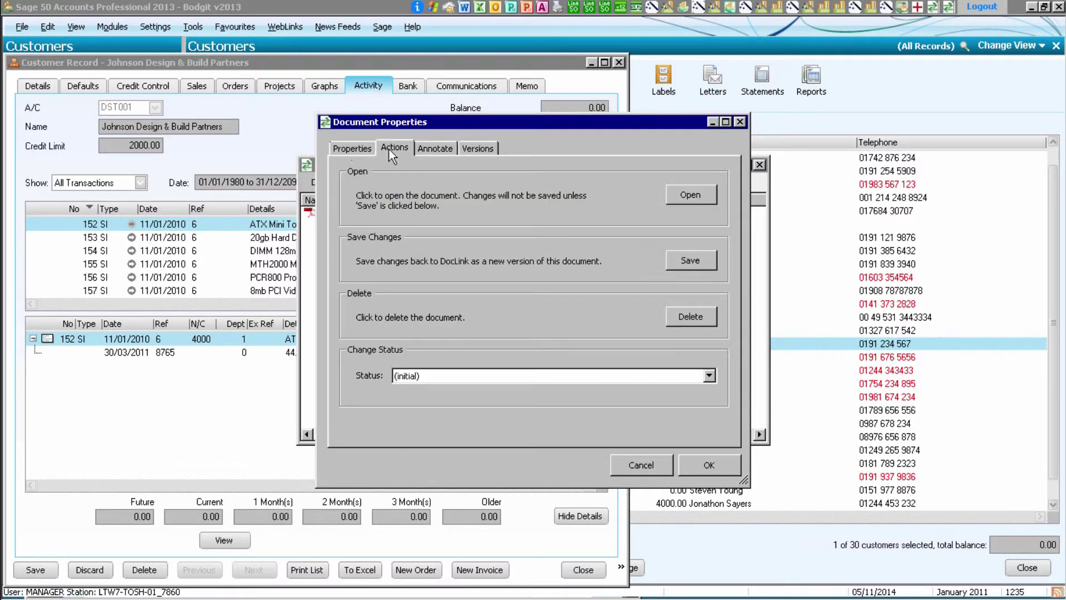
{"action": "left_click", "coordinate": [345, 145]}
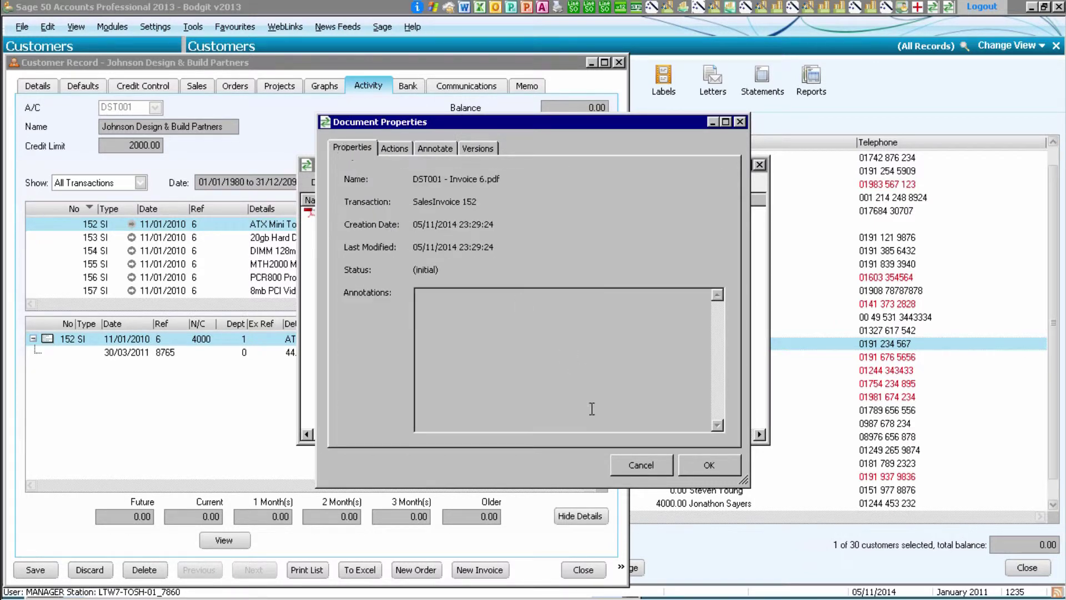
{"action": "left_click", "coordinate": [697, 468]}
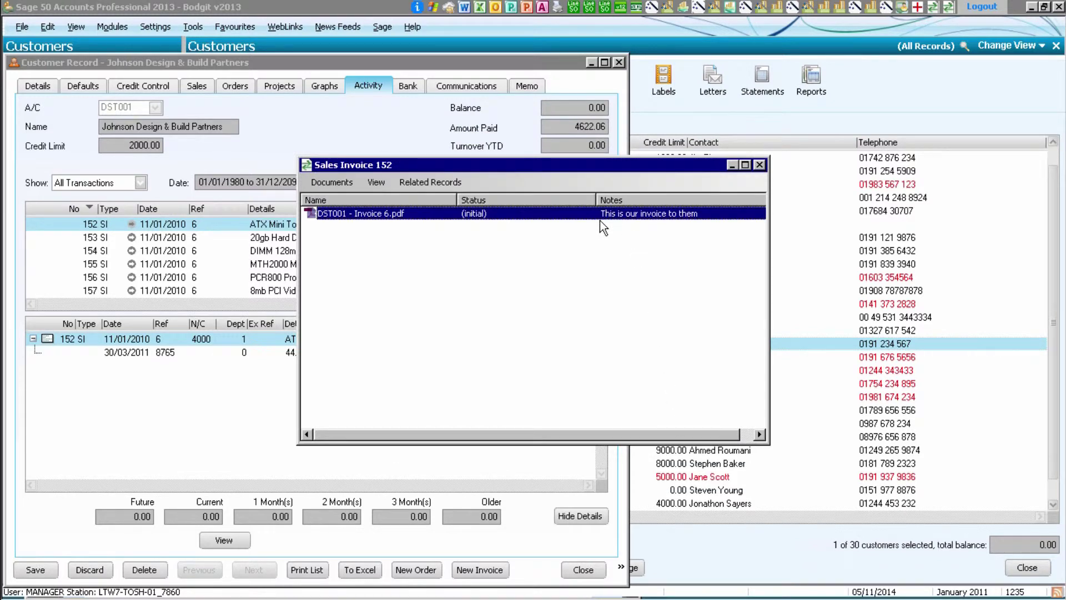